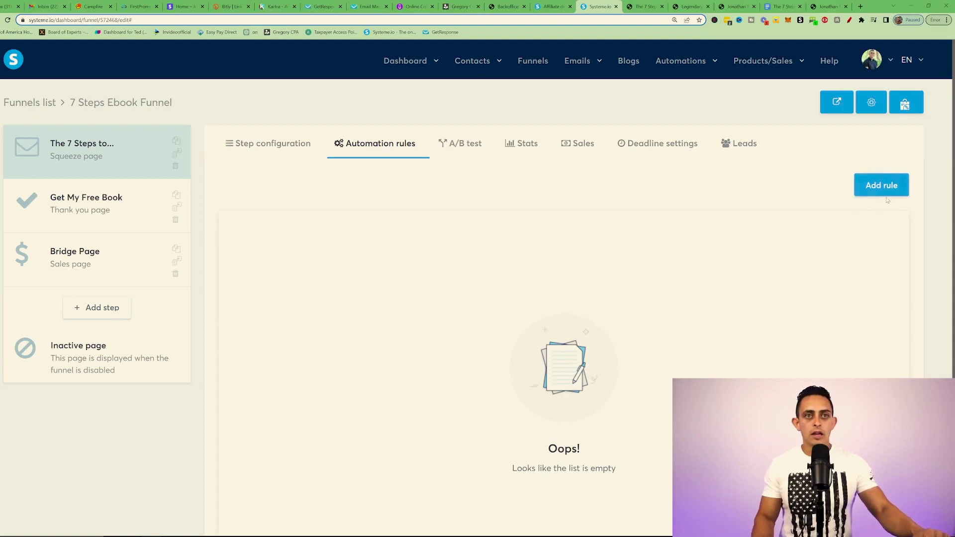
Step: Add a new automation rule triggered by 'Funnel step form subscribed' and list its actions
left_click(887, 187)
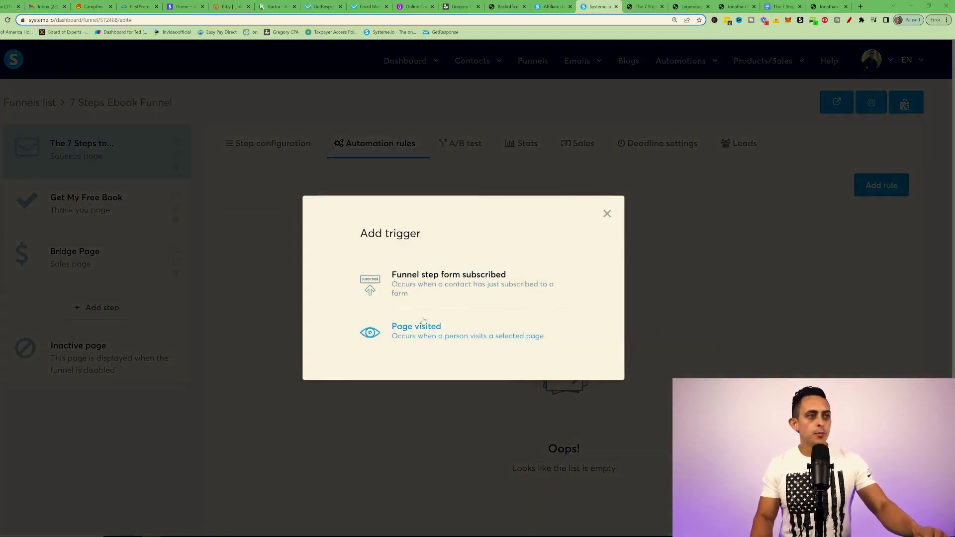
left_click(458, 295)
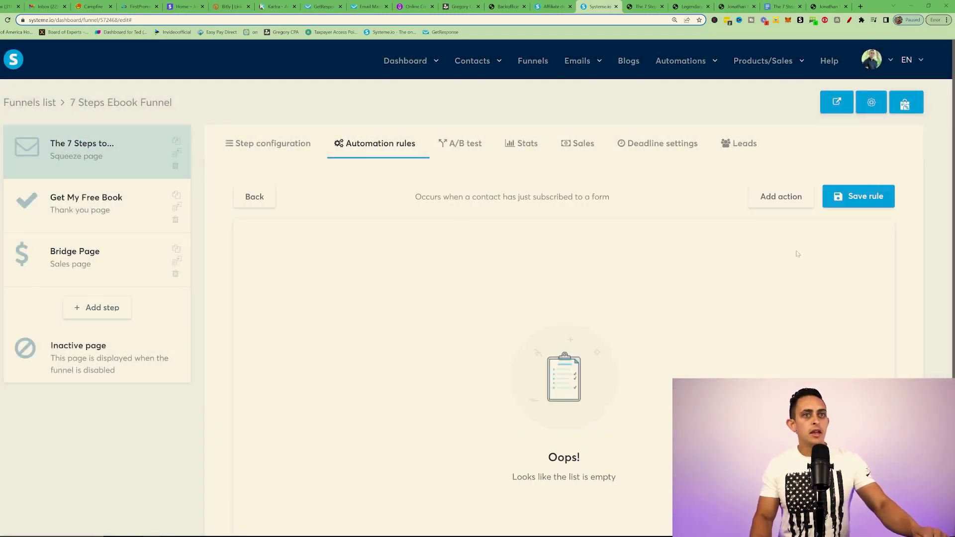
scroll(777, 127, "down", 2)
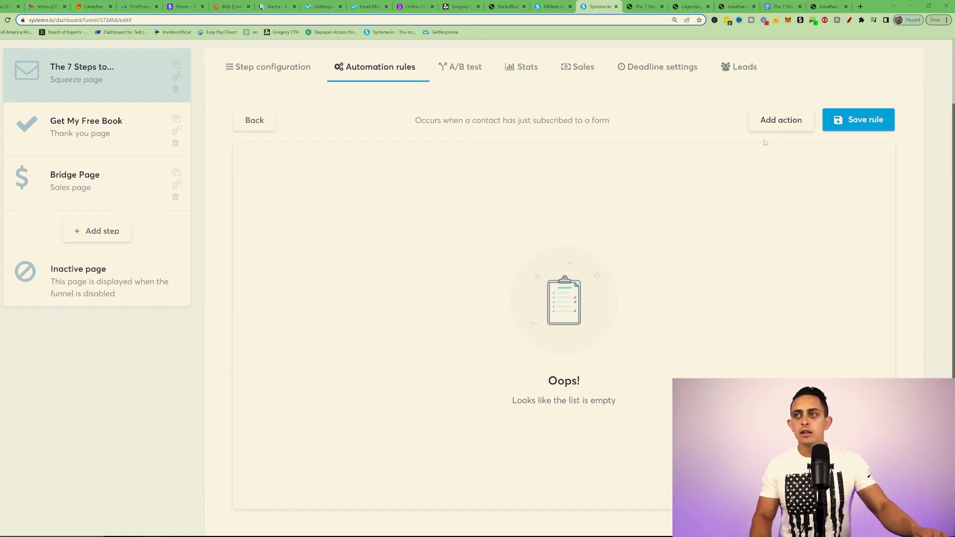
left_click(776, 122)
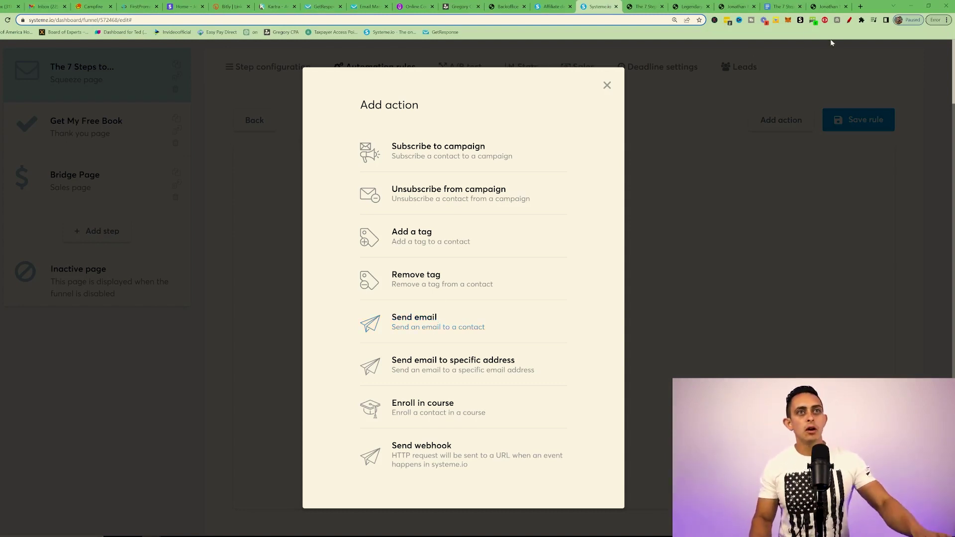
Step: Circle the Subscribe to campaign and Send email actions, draw an arrow at Send email, and reshow the actions
left_click(848, 21)
mouse_move(450, 123)
left_mouse_down()
mouse_move(422, 120)
mouse_move(569, 167)
mouse_move(426, 115)
left_mouse_up()
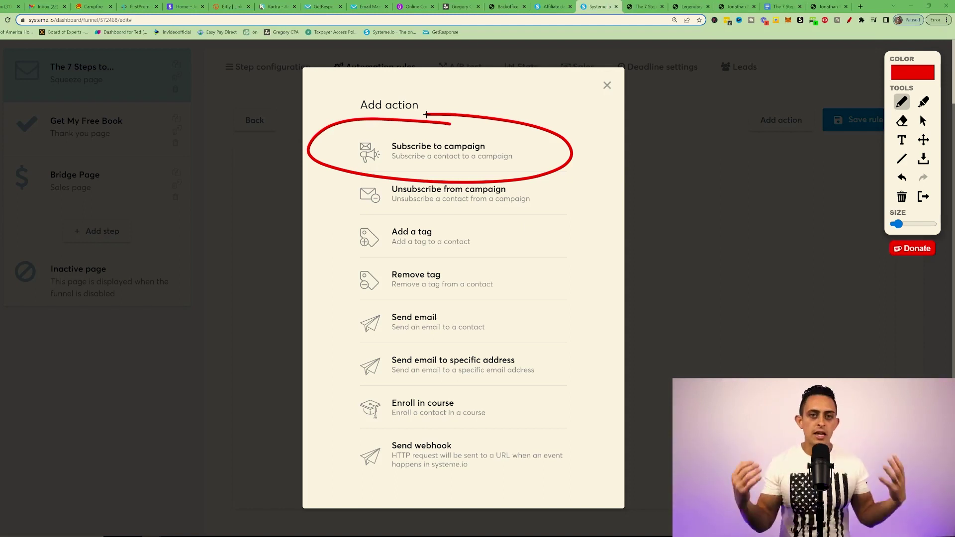
mouse_move(483, 301)
left_mouse_down()
mouse_move(351, 305)
mouse_move(562, 308)
mouse_move(485, 301)
left_mouse_up()
mouse_move(276, 375)
left_mouse_down()
mouse_move(302, 366)
mouse_move(257, 357)
mouse_move(304, 404)
left_mouse_up()
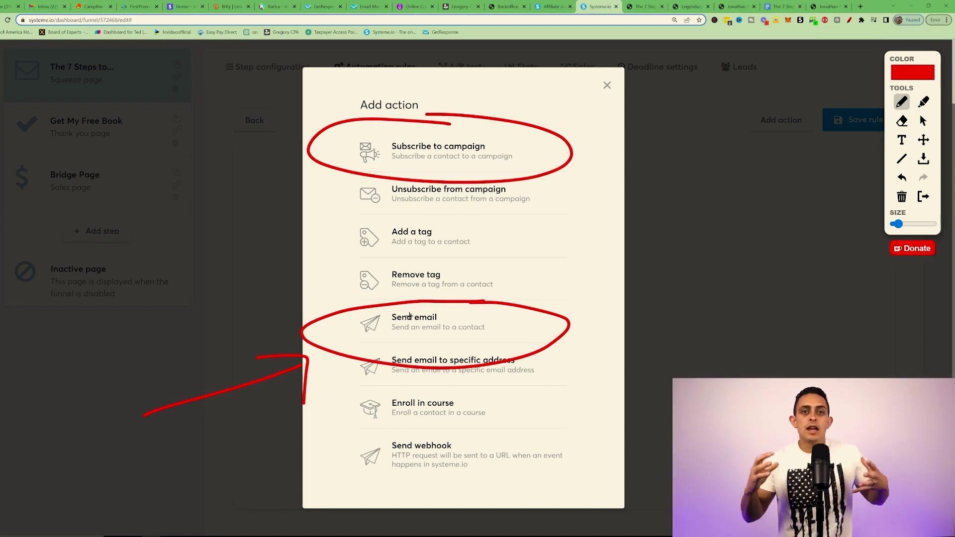
left_click(642, 6)
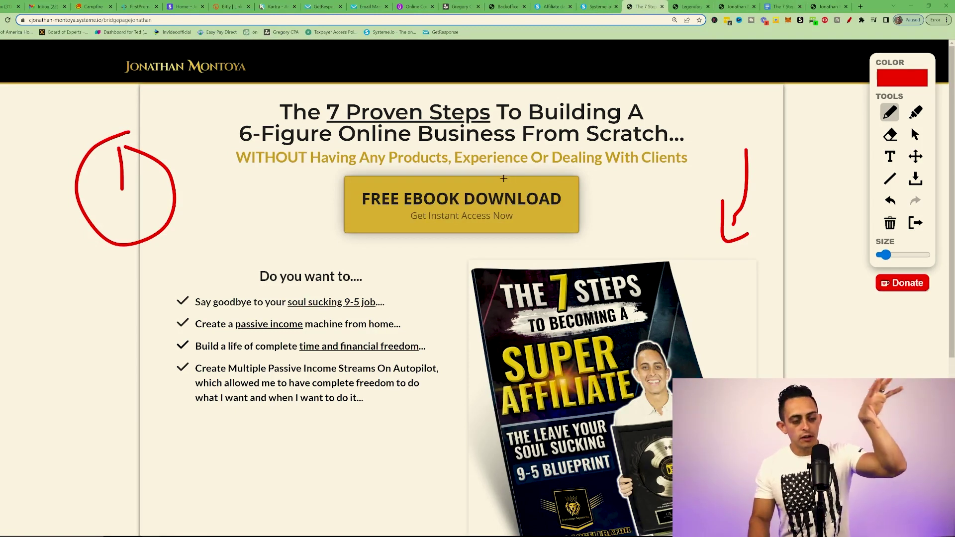
key("ctrl+shift+Tab")
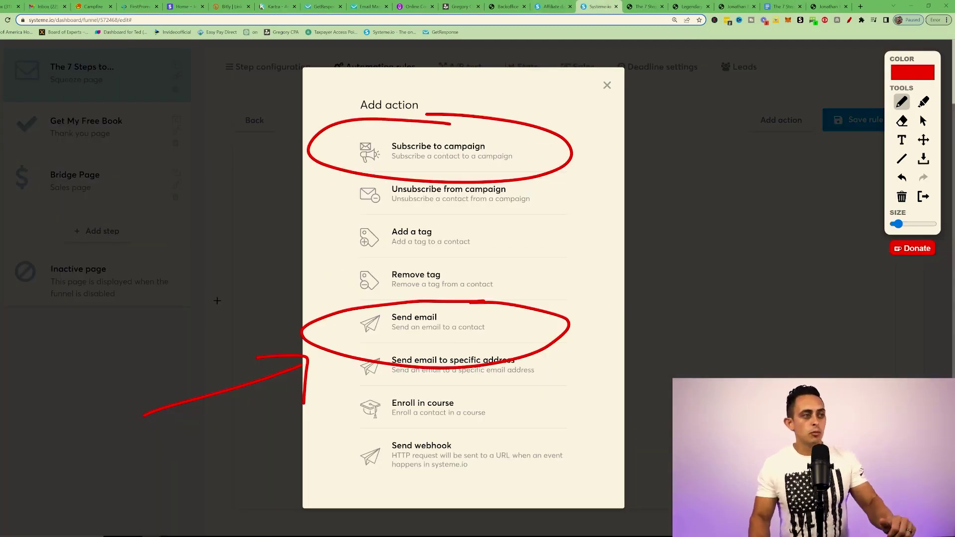
mouse_move(264, 329)
left_mouse_down()
mouse_move(301, 330)
mouse_move(305, 298)
left_mouse_up()
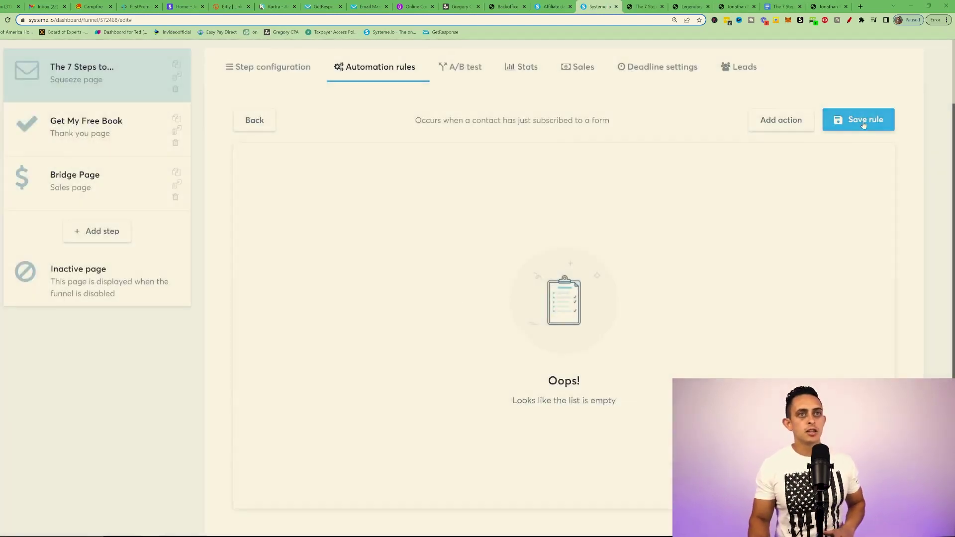
left_click(766, 127)
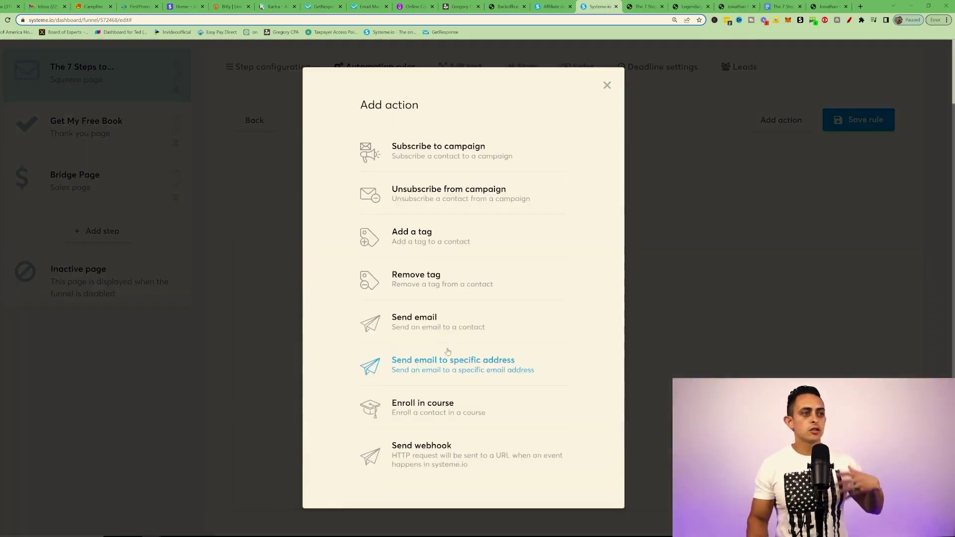
Step: Add a Send email action, review existing emails, and open the newsletters page in a new tab
left_click(442, 323)
left_click(622, 270)
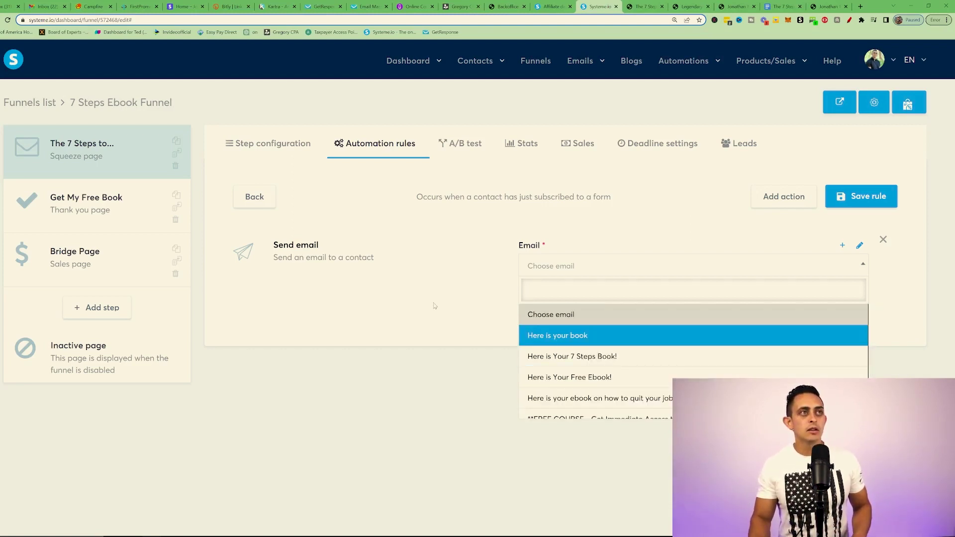
mouse_move(585, 67)
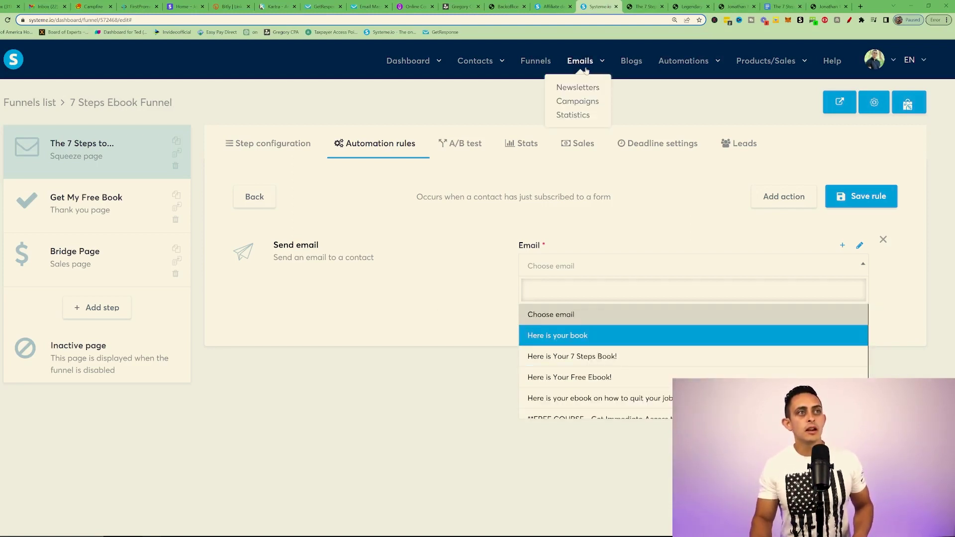
right_click(581, 88)
left_click(593, 94)
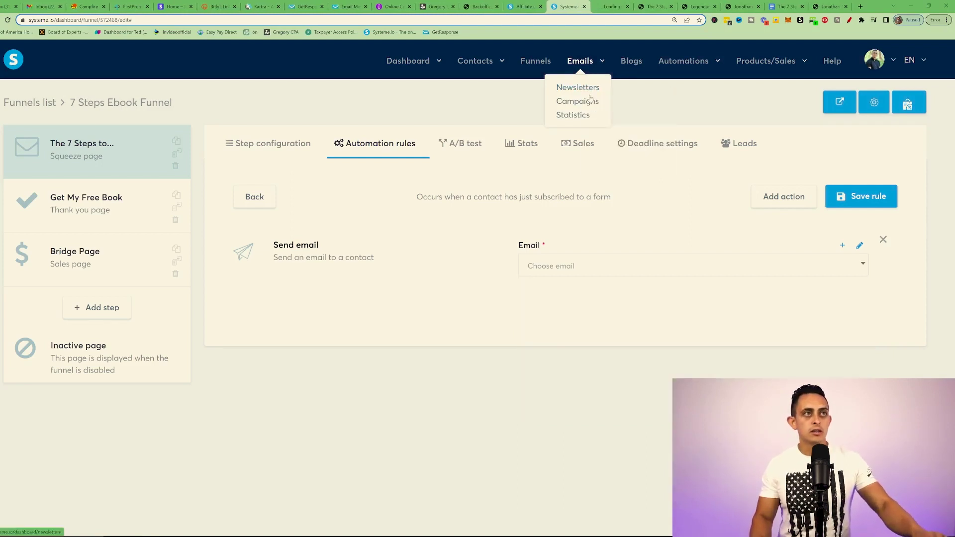
key("ctrl+Tab")
key("ctrl+shift+Tab")
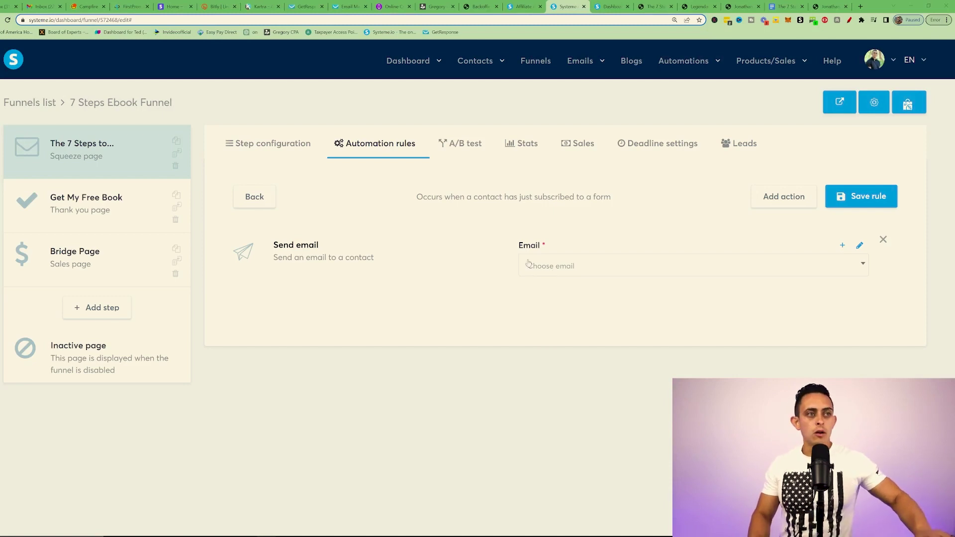
Step: Highlight the create-new-email option and start a new email for the action
left_click(849, 20)
mouse_move(851, 235)
left_mouse_down()
mouse_move(836, 237)
mouse_move(846, 243)
left_mouse_up()
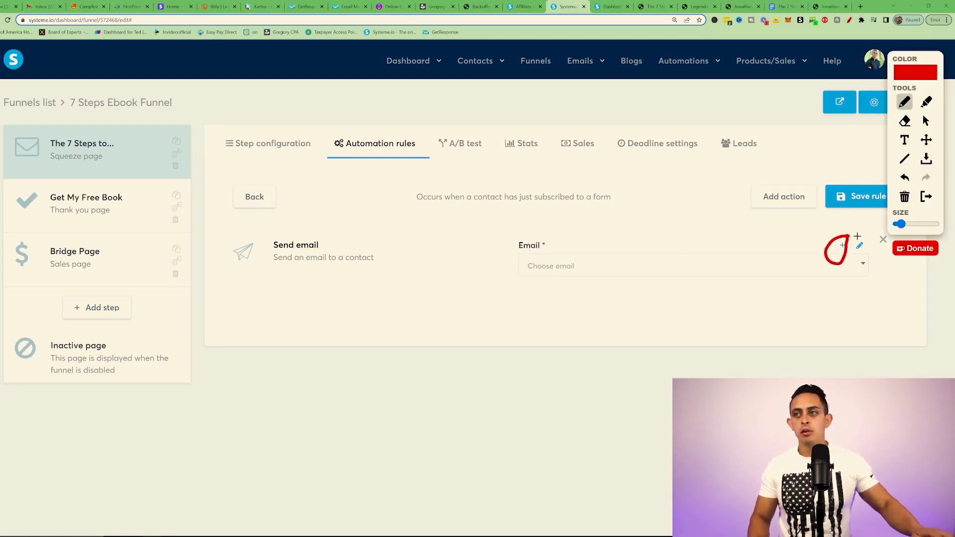
key("Escape")
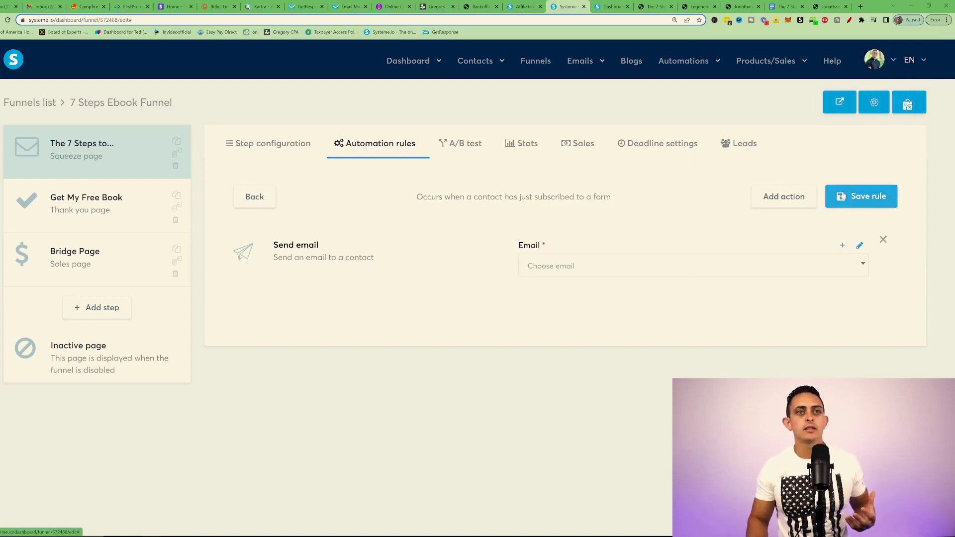
left_click(842, 247)
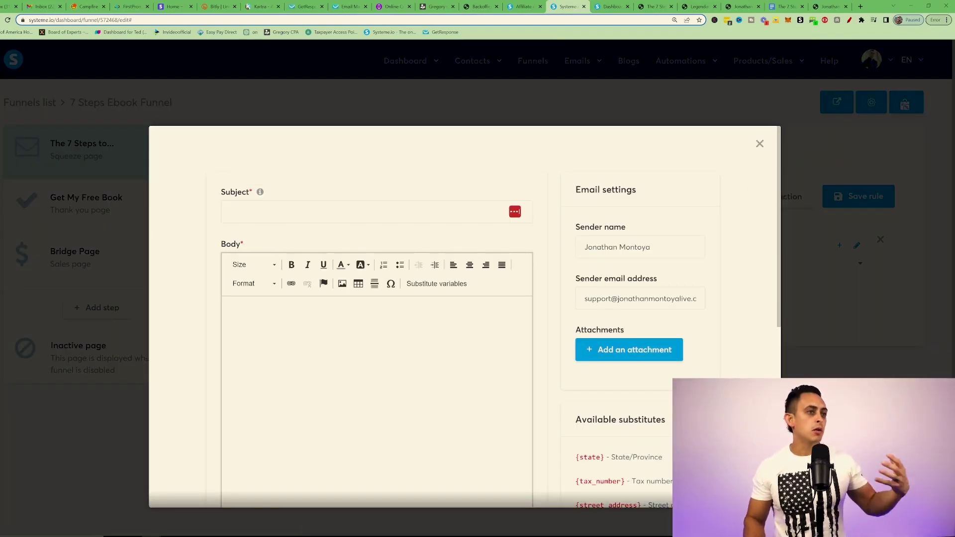
Step: Give the email the subject 'Here is the 7 Steps Ebook' and paste the body with the Drive link
left_click(267, 211)
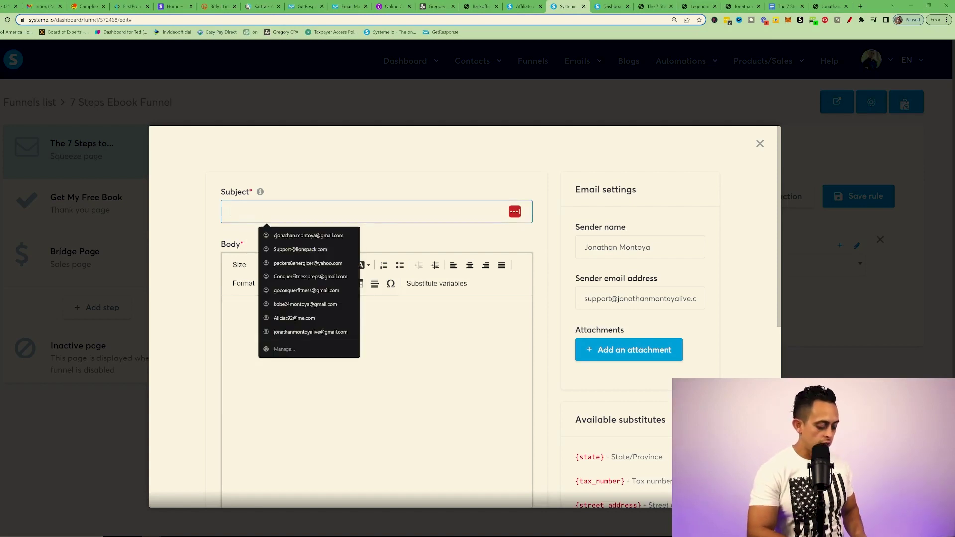
type("Here is the 7 Steps Ebook")
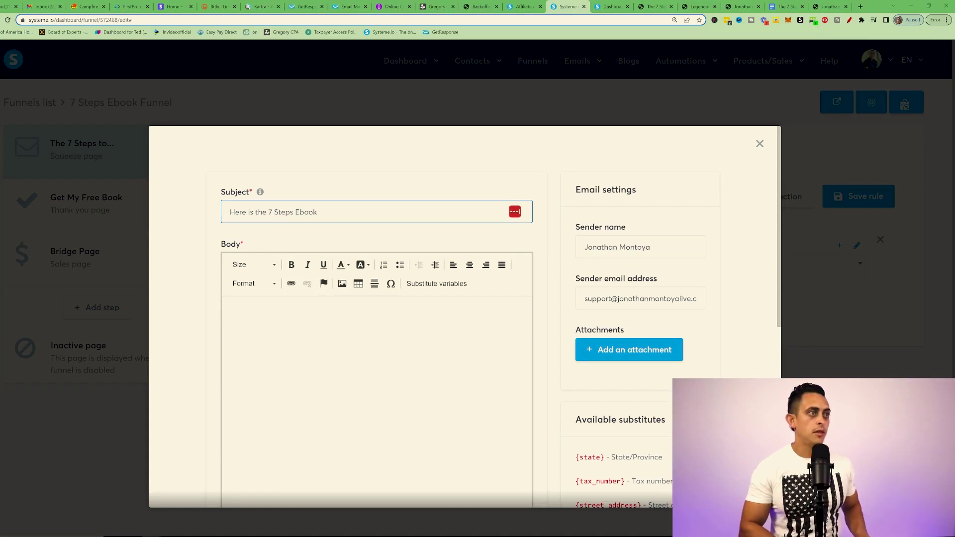
left_click(226, 310)
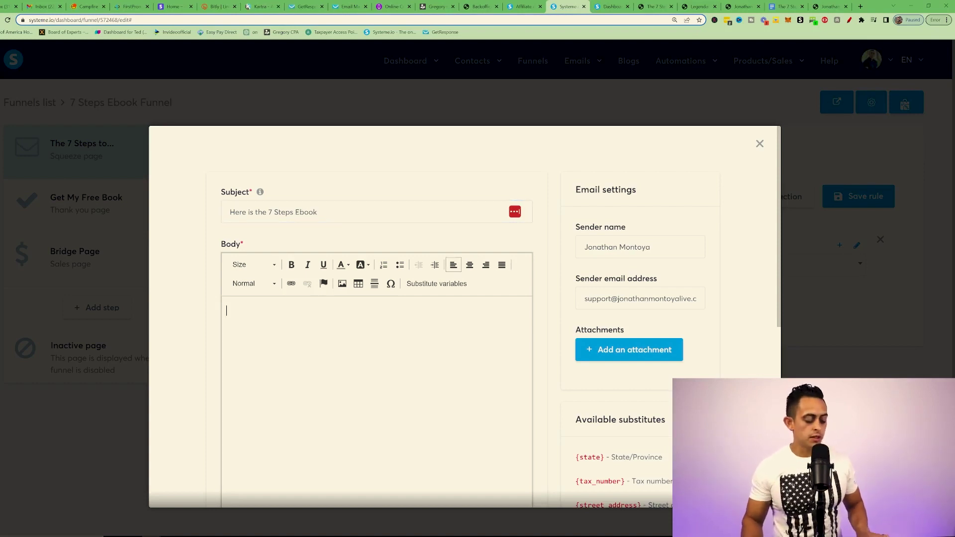
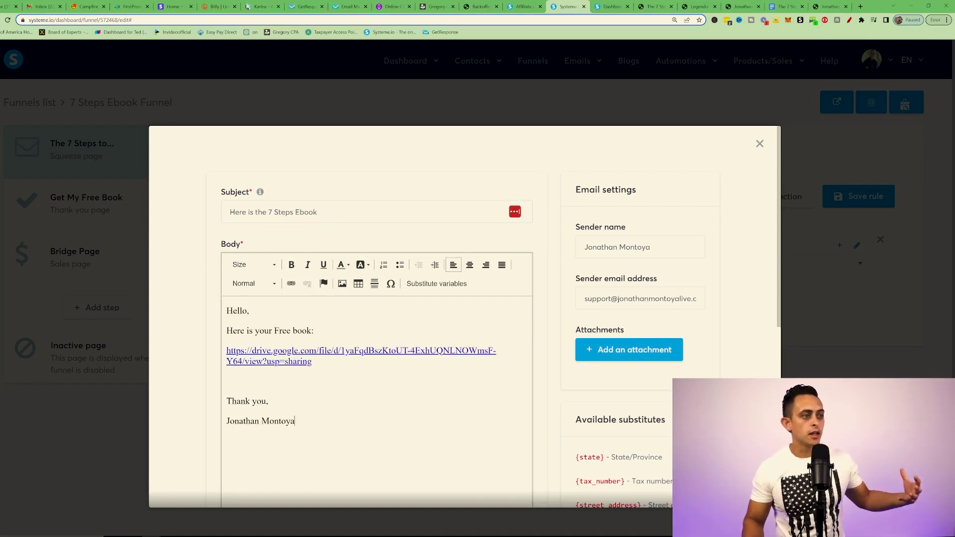
left_click_drag(312, 362, 213, 353)
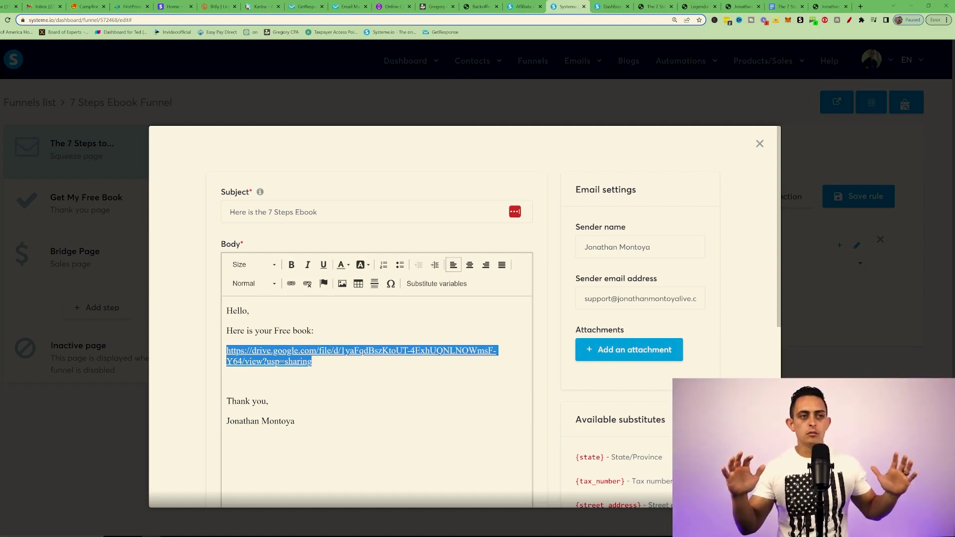
left_click(319, 382)
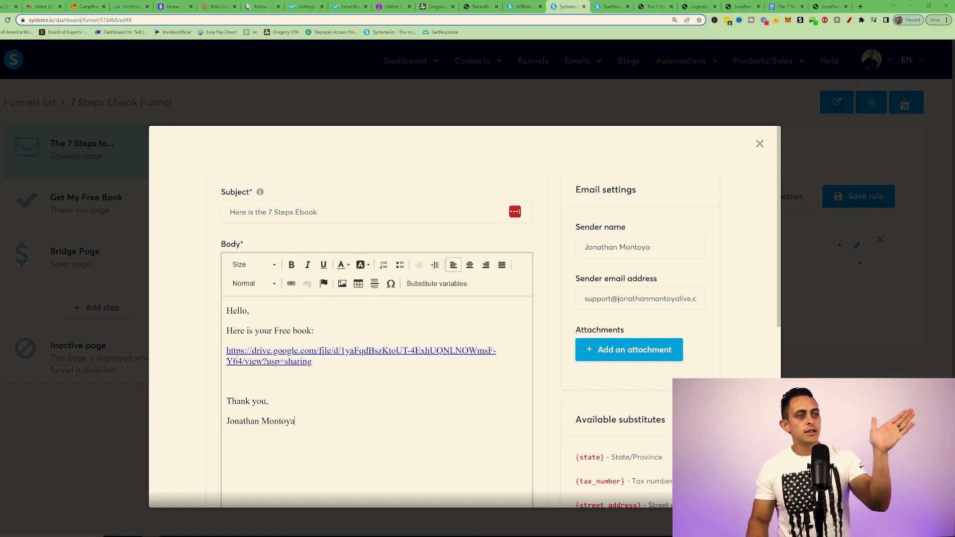
Step: Highlight the subject and body, then draw an arrow to the Google Drive link
left_click_drag(332, 204, 174, 201)
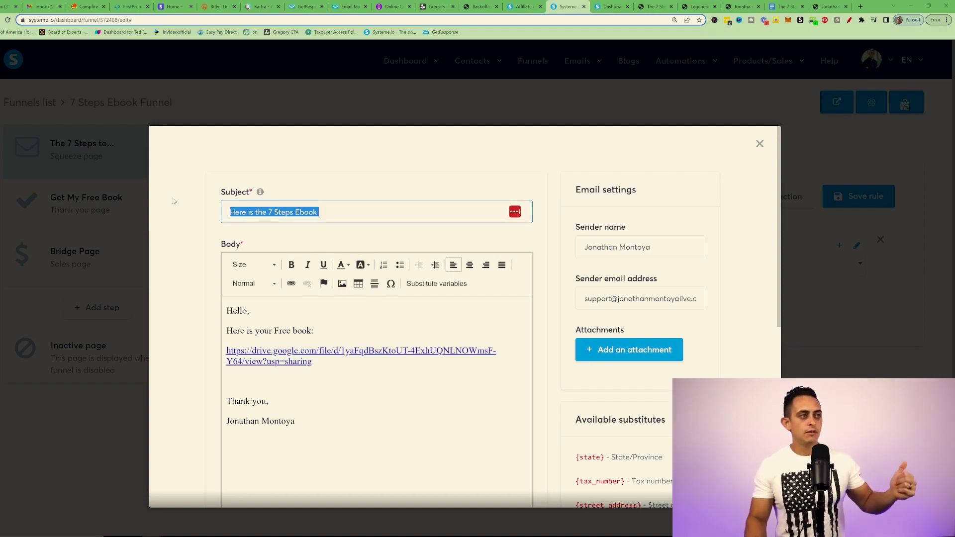
mouse_move(297, 422)
left_mouse_down()
mouse_move(227, 383)
mouse_move(226, 310)
left_mouse_up()
left_click(316, 331)
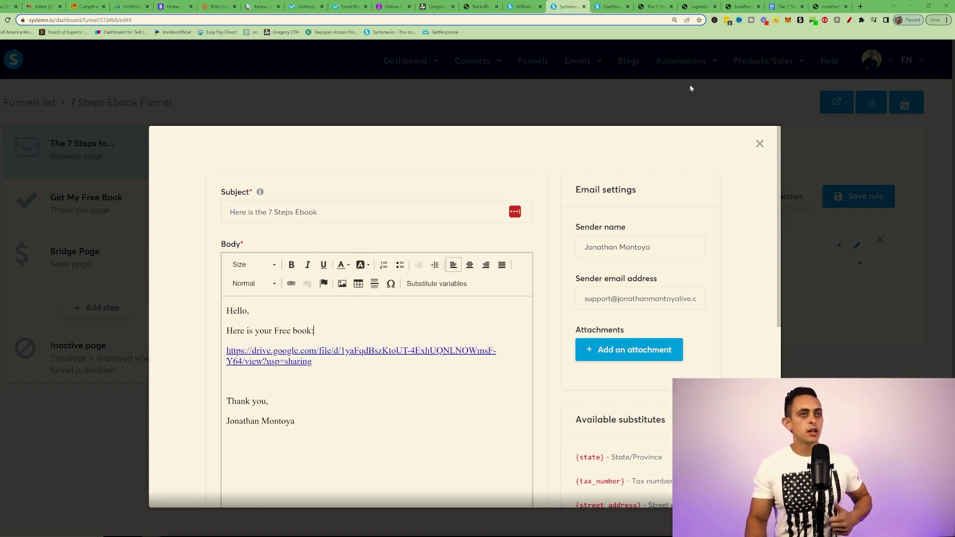
left_click(850, 21)
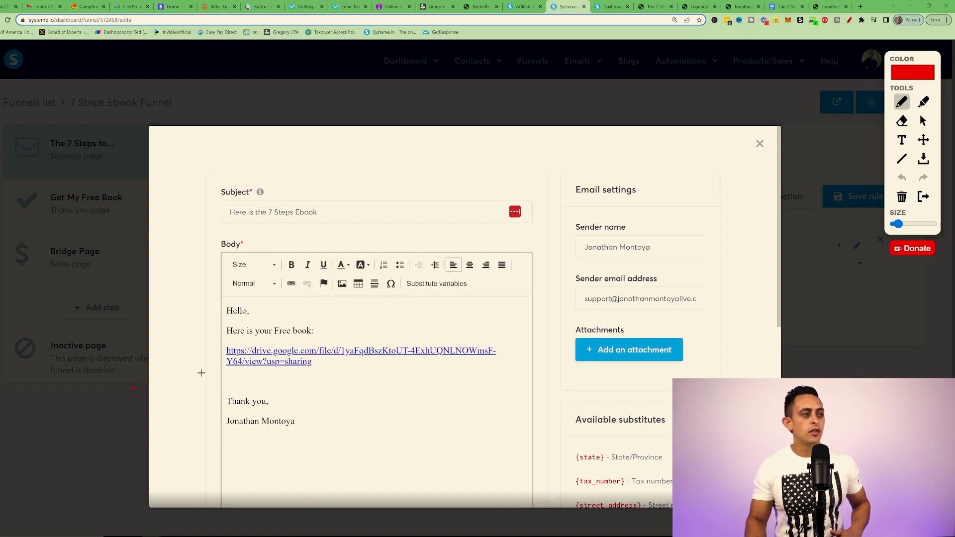
left_click_drag(133, 389, 207, 395)
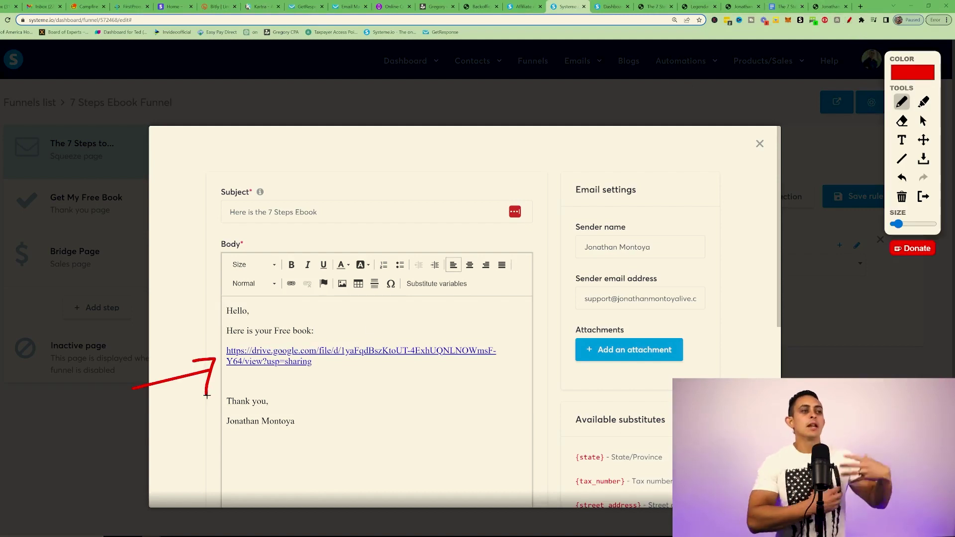
left_click(783, 6)
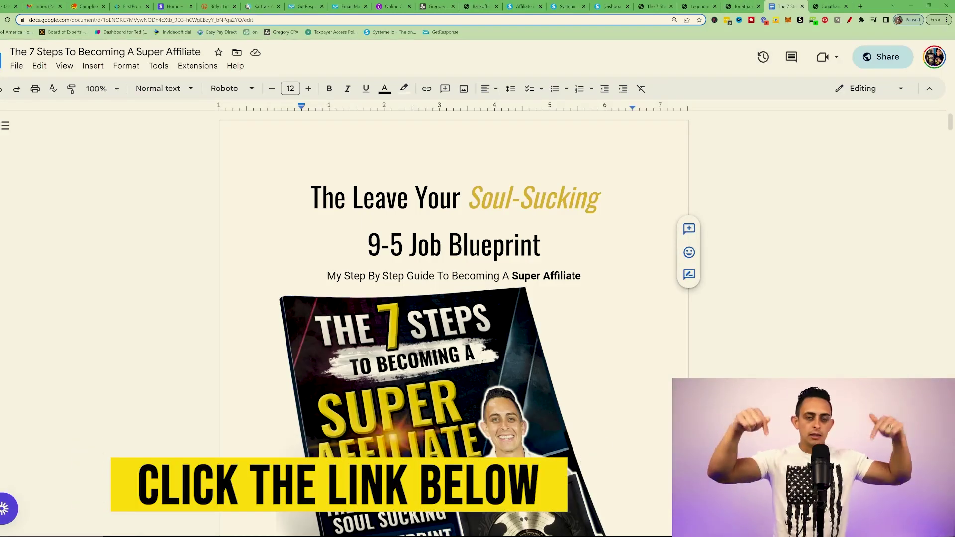
Step: Scroll the 7 Steps ebook Google Doc, browse its File and Tools menus, and return to systeme.io
scroll(454, 323, "down", 12)
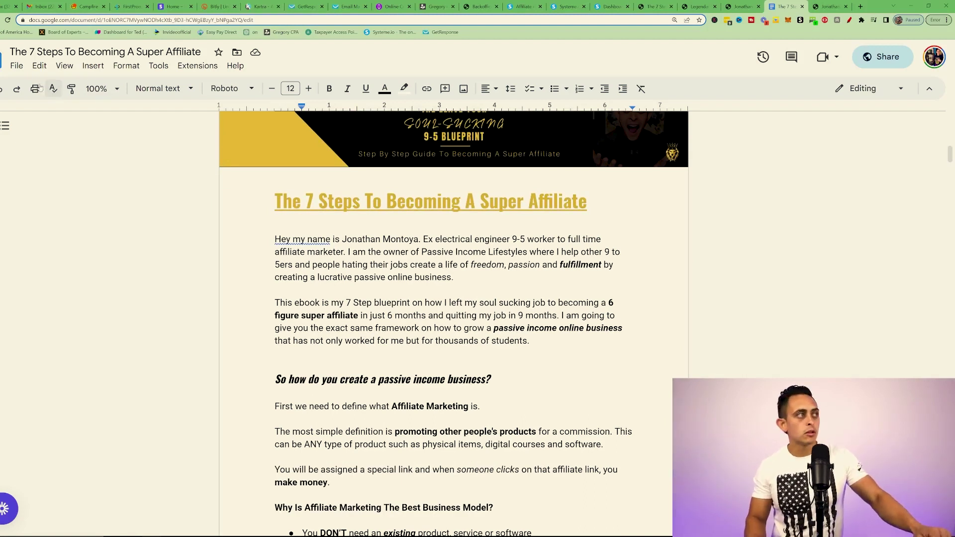
left_click(17, 66)
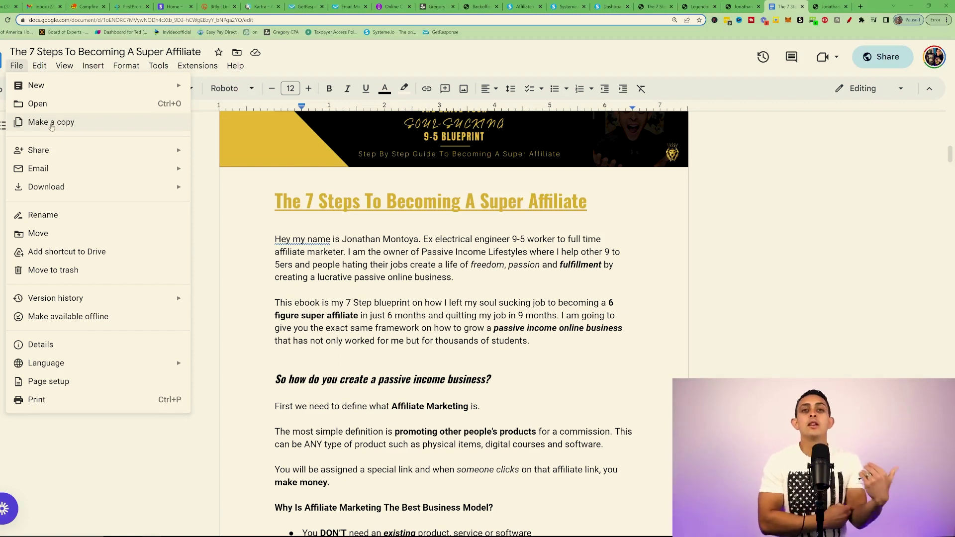
left_click(159, 66)
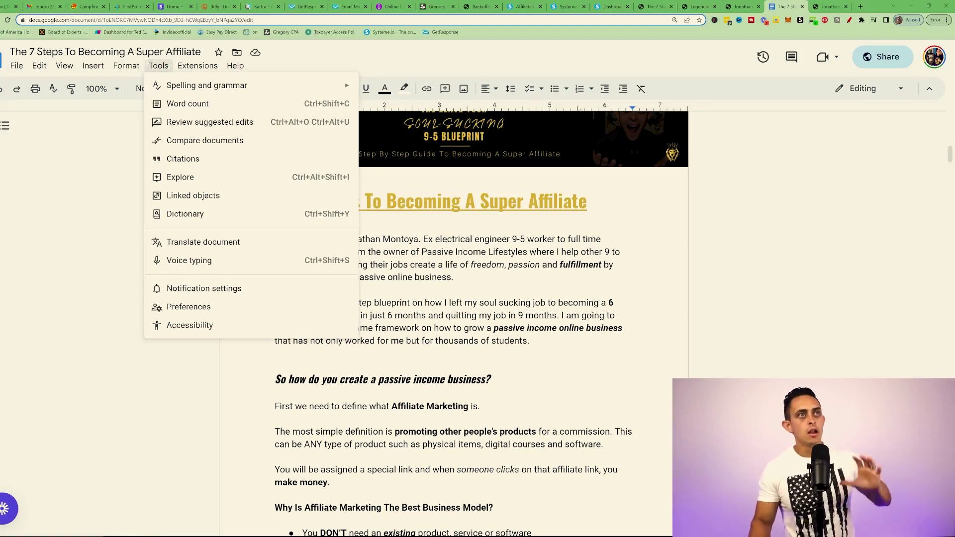
left_click(567, 7)
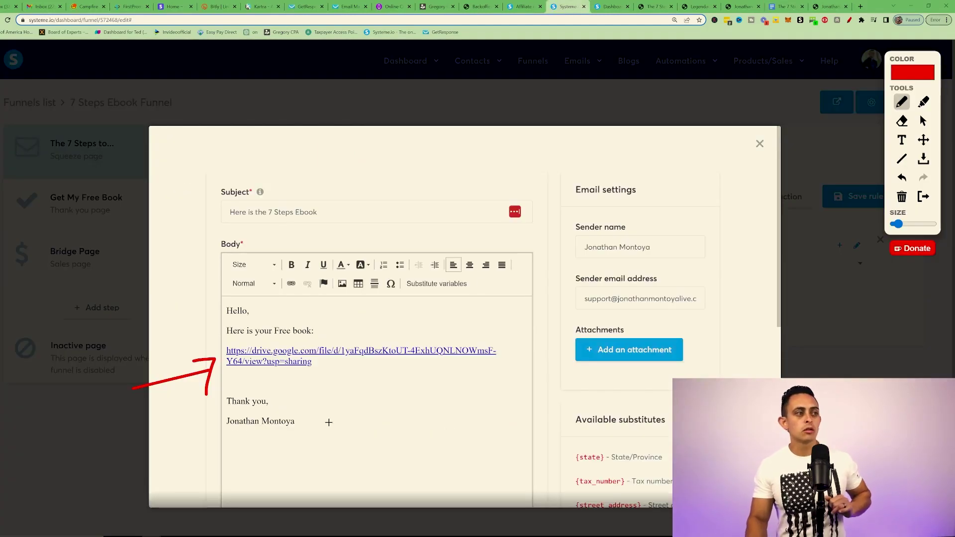
Step: Circle the Google Drive link and the sender's name in the email signature
mouse_move(230, 382)
left_mouse_down()
mouse_move(531, 358)
mouse_move(312, 335)
left_mouse_up()
left_click_drag(244, 337, 230, 384)
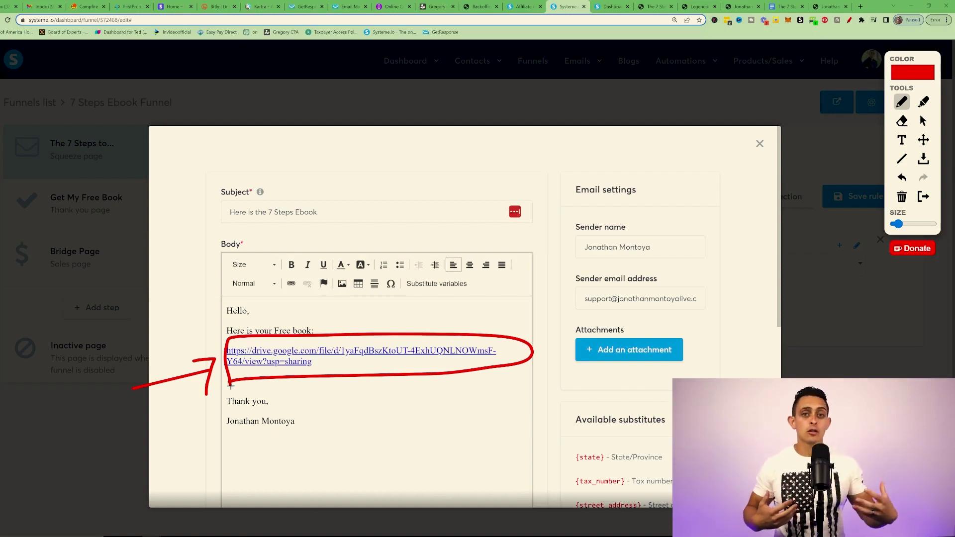
left_click_drag(200, 436, 308, 412)
left_click_drag(248, 407, 201, 441)
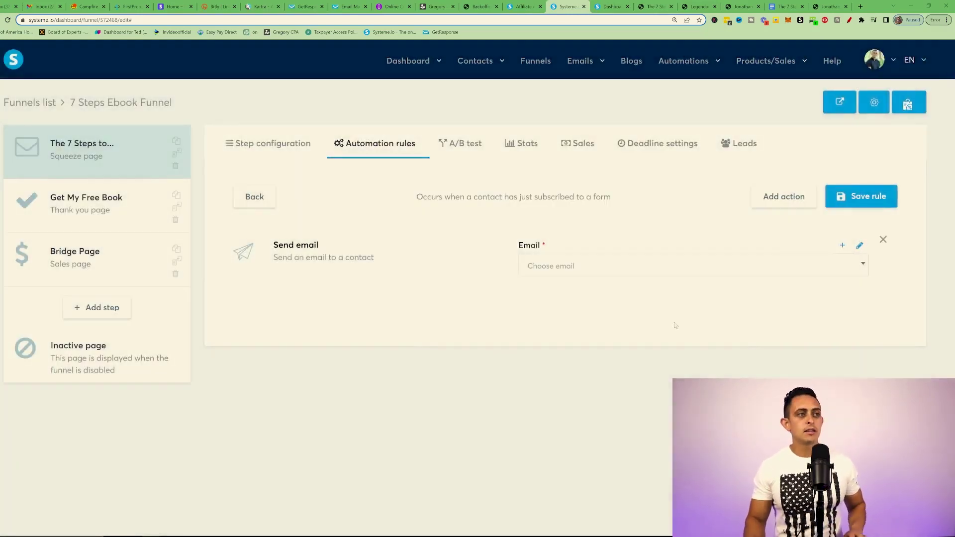
Step: Select the 'Here is Your 7 Steps Book!' email, save the rule, and circle the saved rule
left_click(642, 272)
left_click(664, 355)
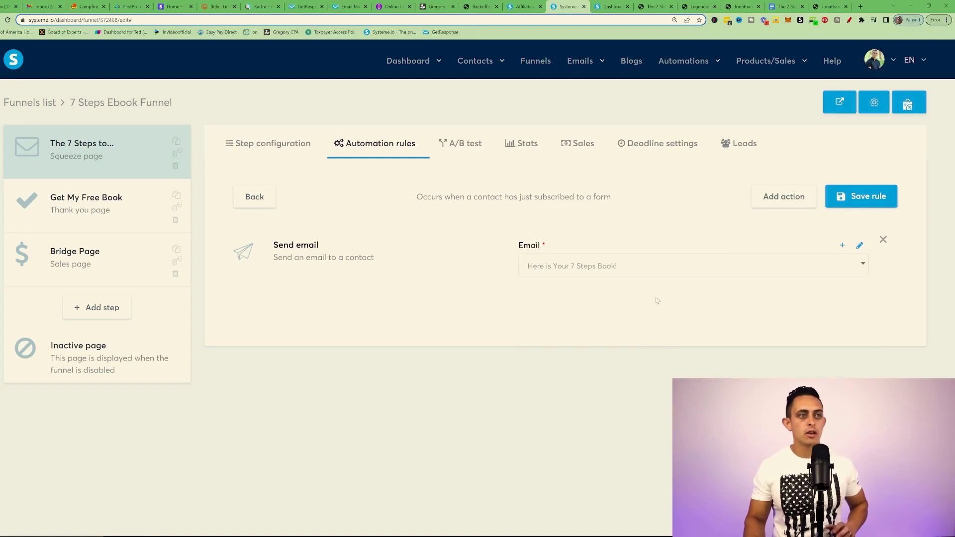
left_click(859, 203)
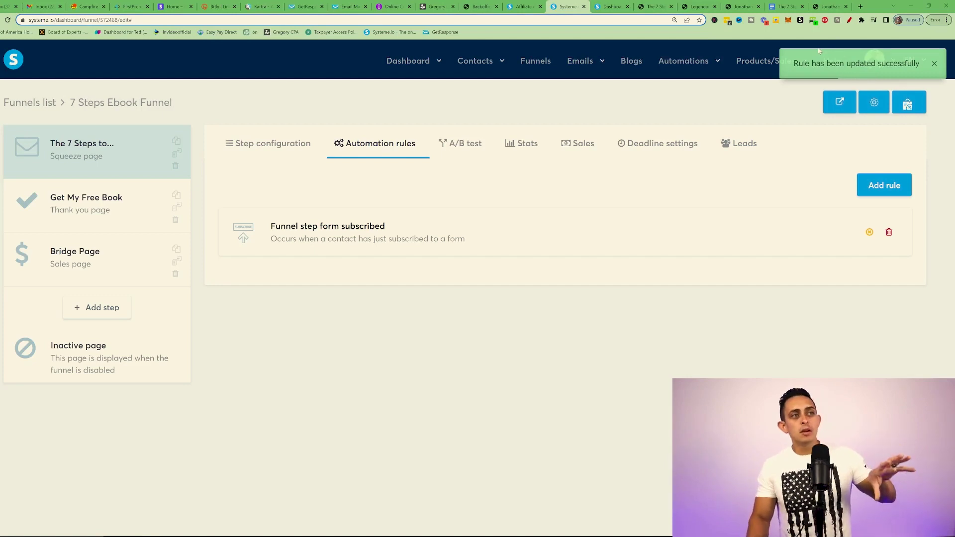
left_click(850, 20)
left_click_drag(372, 196, 271, 181)
mouse_move(168, 205)
left_mouse_down()
mouse_move(396, 161)
mouse_move(248, 169)
left_mouse_up()
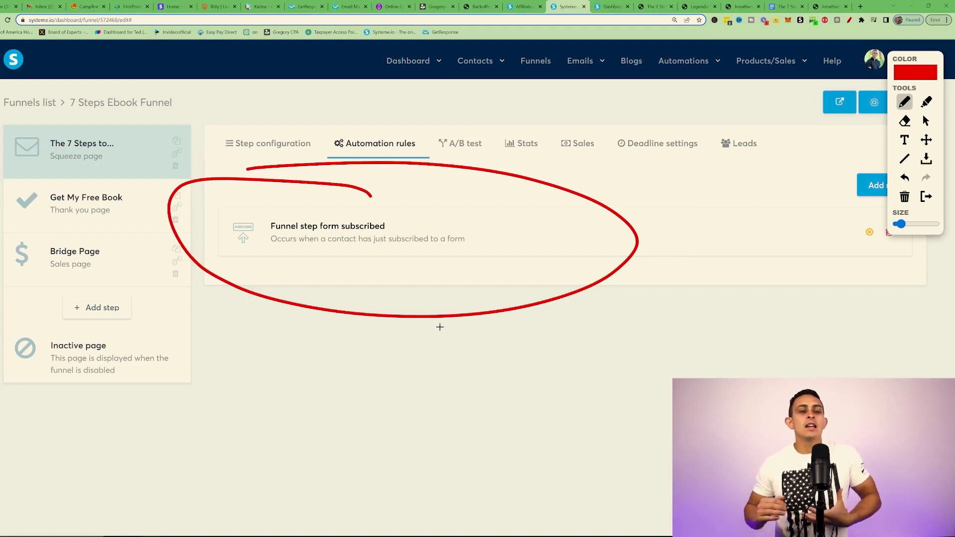
key("Escape")
mouse_move(591, 80)
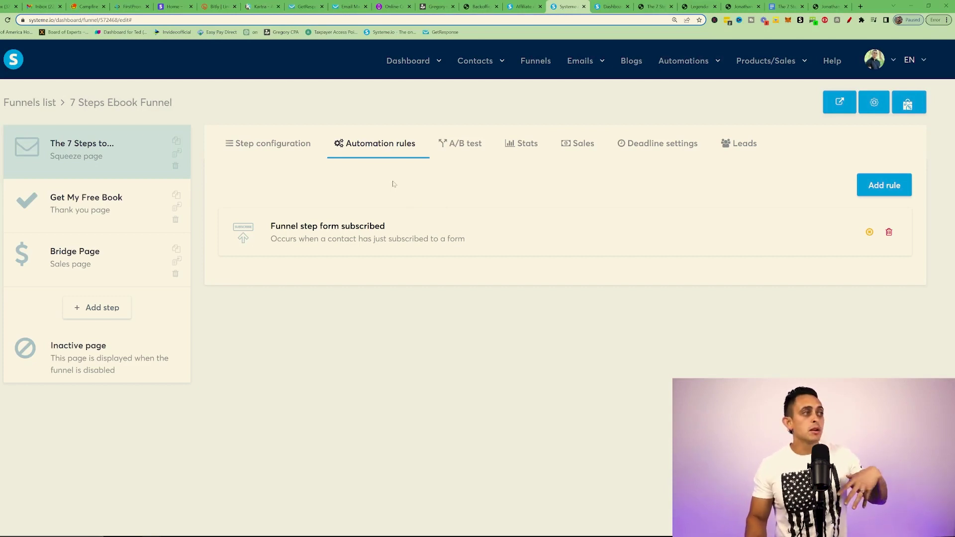
Step: Select the Bridge Page step and open it in the page editor
left_click(89, 255)
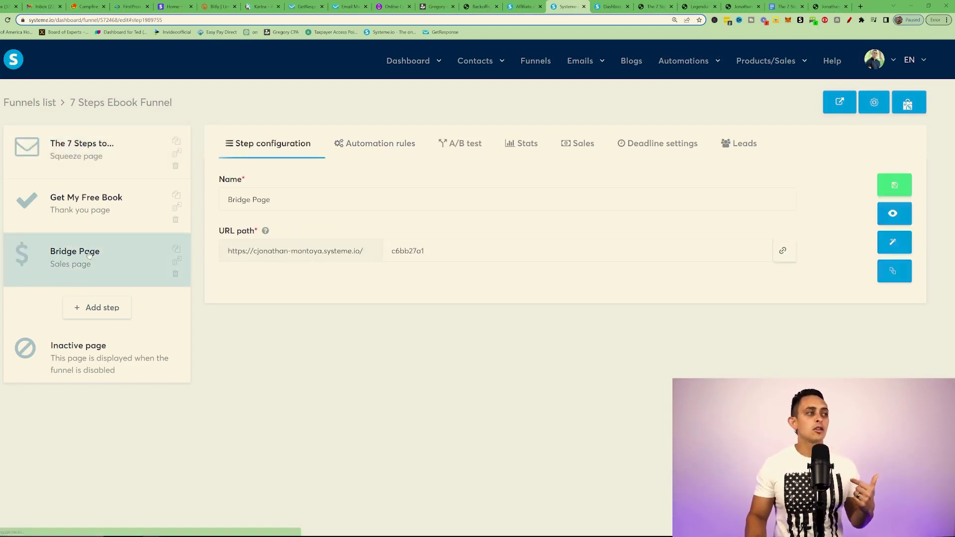
left_click(888, 248)
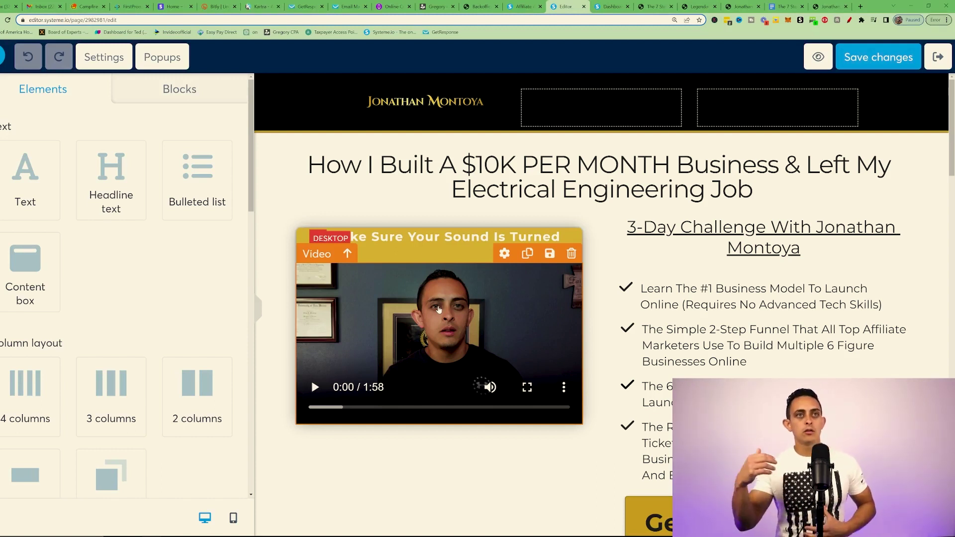
Step: Inspect the video's LmBridge2.mp4 upload, switch the type to Direct link, then revert to Upload file
left_click(443, 313)
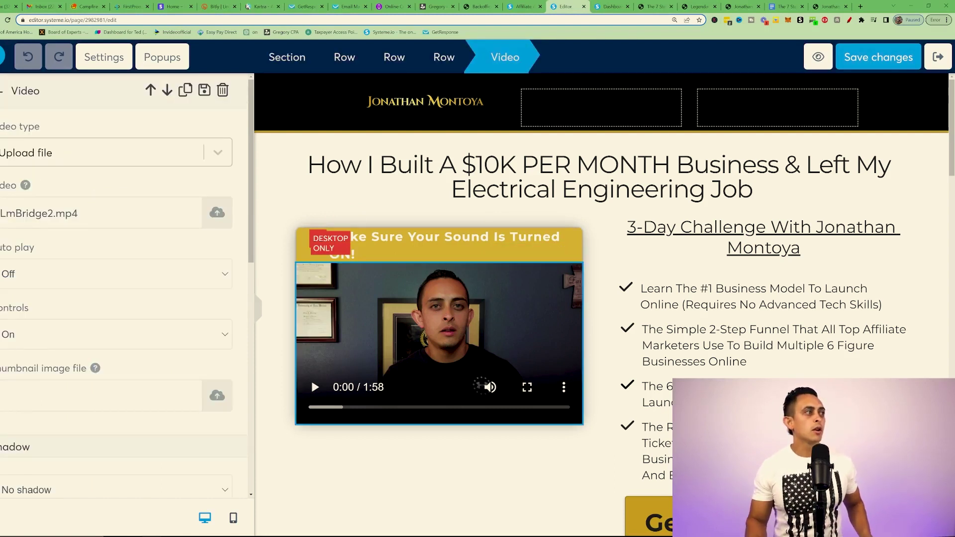
triple_click(39, 213)
key("alt+shift+d")
mouse_move(58, 165)
left_mouse_down()
mouse_move(136, 252)
mouse_move(30, 172)
left_mouse_up()
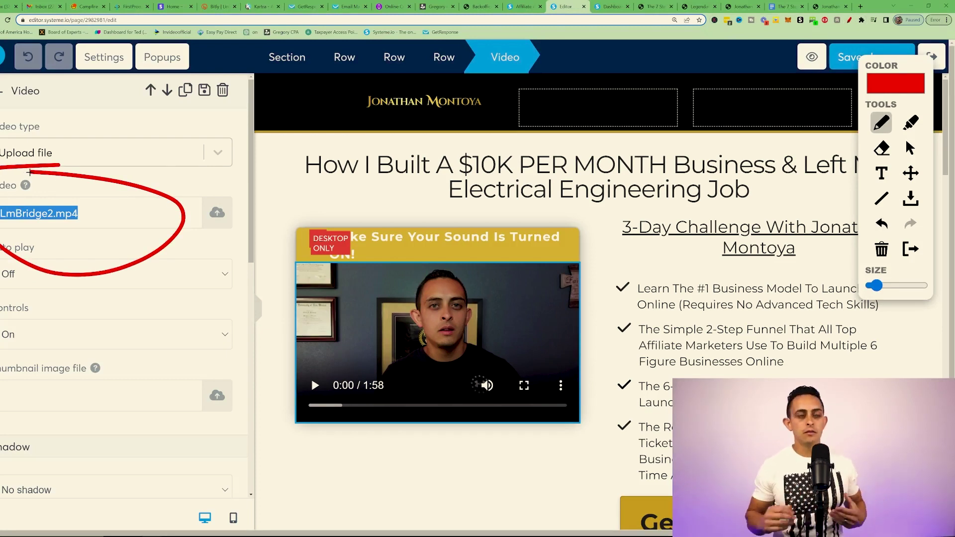
key("alt+shift+d")
left_click(90, 154)
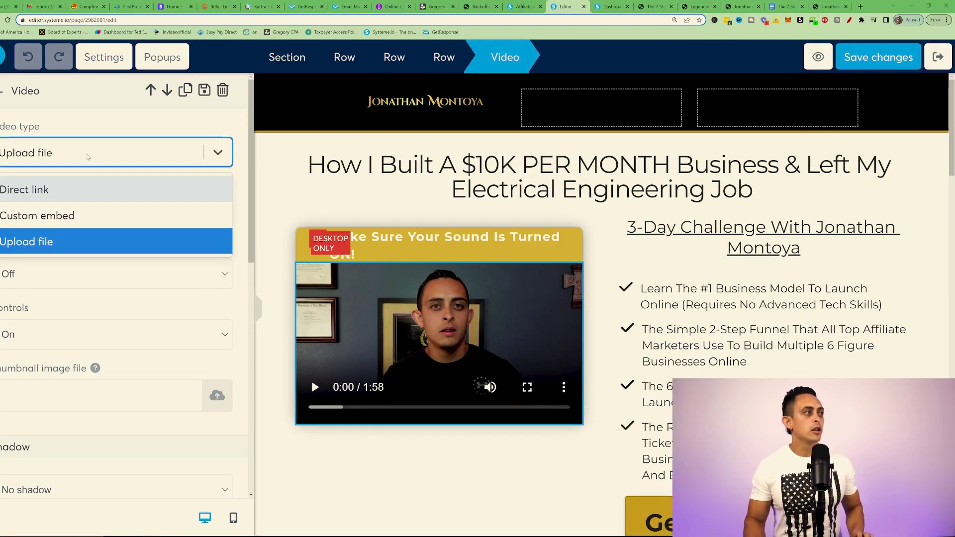
left_click(62, 198)
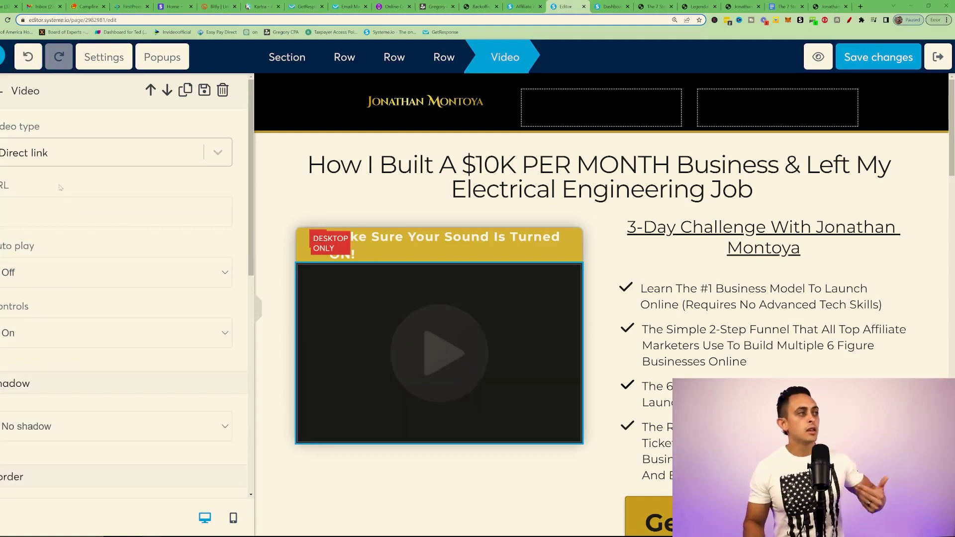
left_click(62, 158)
left_click(30, 241)
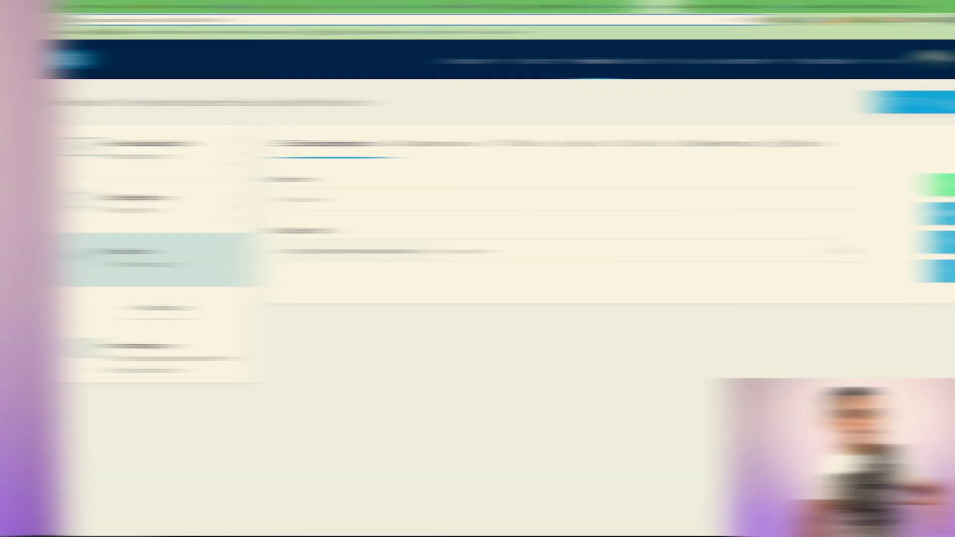
Step: Number the Free Course Optin and Bridge Page steps one and two, then show the live opt-in page
left_click(850, 23)
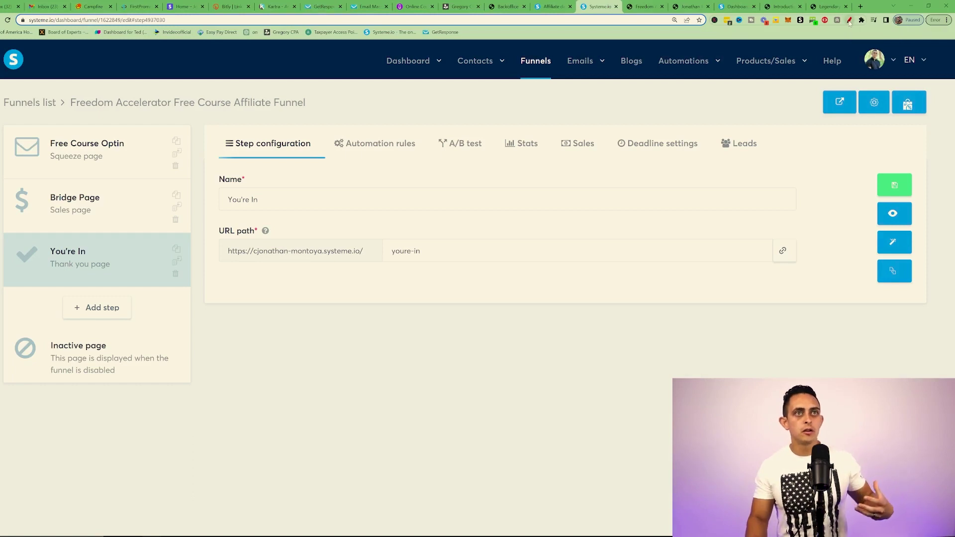
mouse_move(144, 148)
left_mouse_down()
mouse_move(144, 166)
mouse_move(134, 170)
mouse_move(146, 137)
left_mouse_up()
mouse_move(119, 201)
left_mouse_down()
mouse_move(131, 199)
mouse_move(122, 229)
mouse_move(147, 232)
left_mouse_up()
mouse_move(149, 192)
left_mouse_down()
mouse_move(167, 232)
mouse_move(155, 190)
left_mouse_up()
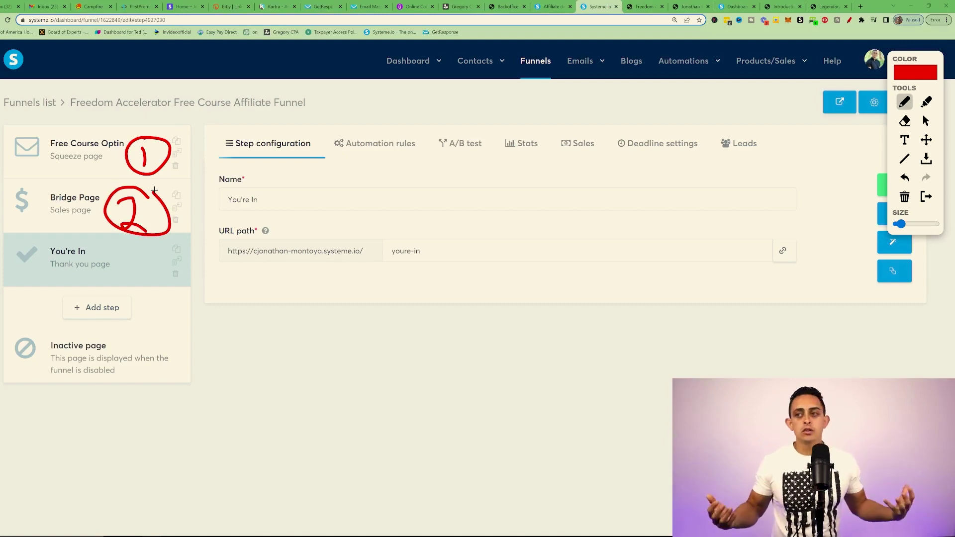
left_click(644, 7)
Step: Dismiss the opt-in popup, mark the award photo and (YOUR NAME) placeholder, and scroll the page
left_click(616, 165)
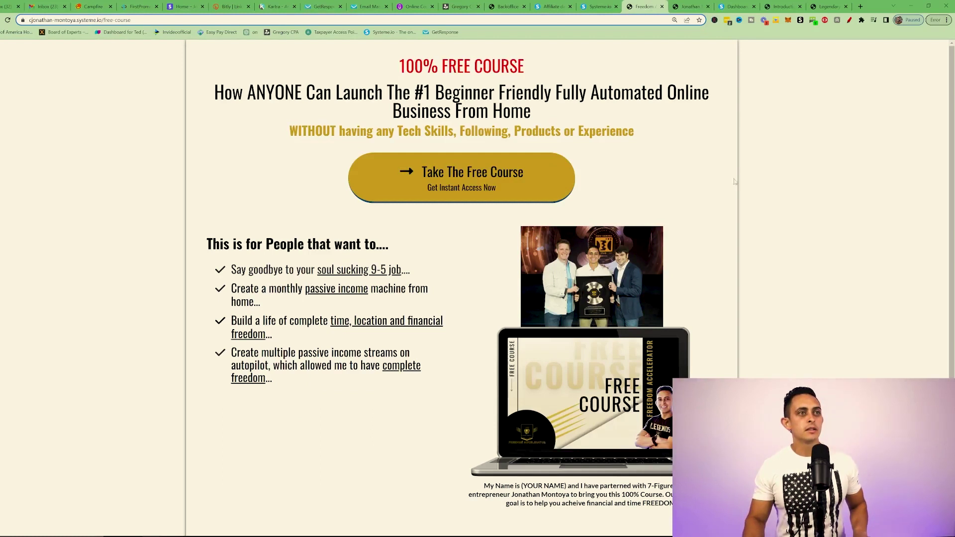
left_click(849, 20)
left_click_drag(114, 132, 110, 176)
left_click_drag(110, 112, 85, 100)
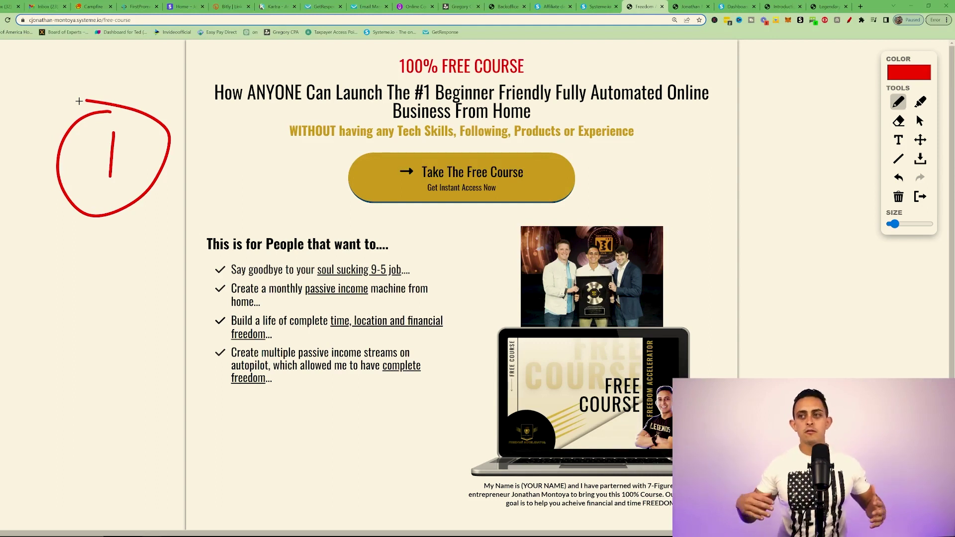
mouse_move(681, 143)
left_mouse_down()
mouse_move(646, 210)
mouse_move(636, 206)
mouse_move(666, 208)
left_mouse_up()
mouse_move(511, 488)
left_mouse_down()
mouse_move(478, 496)
mouse_move(559, 494)
mouse_move(465, 490)
mouse_move(496, 490)
left_mouse_up()
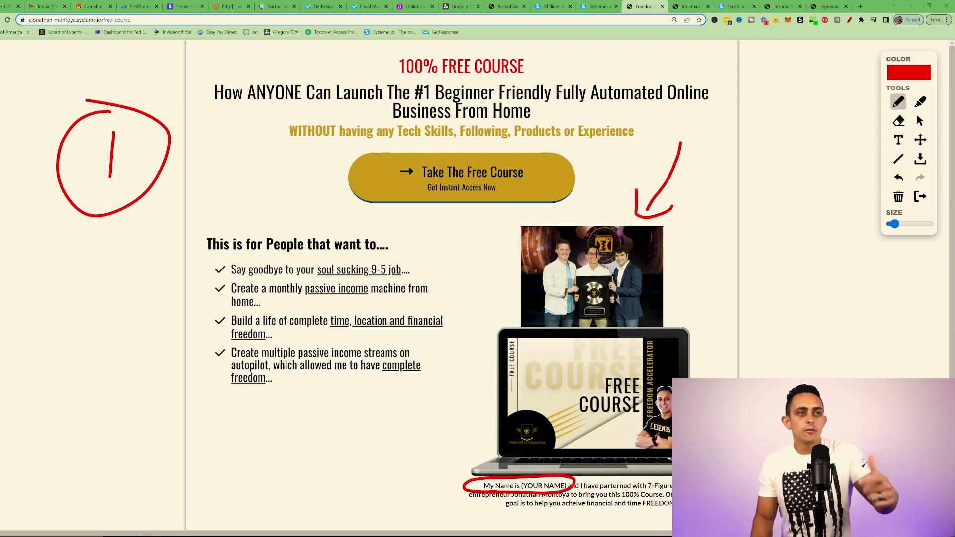
scroll(596, 254, "down", 2)
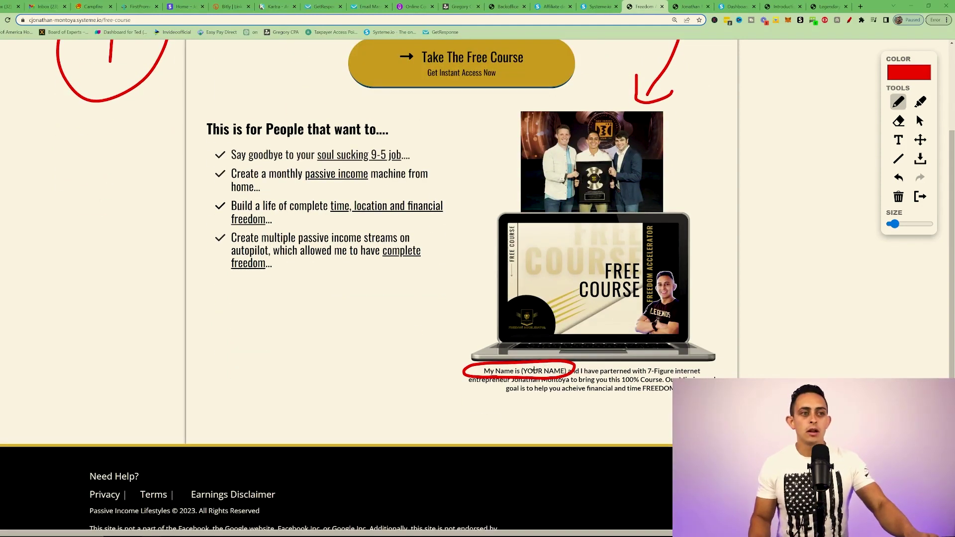
scroll(591, 379, "up", 2)
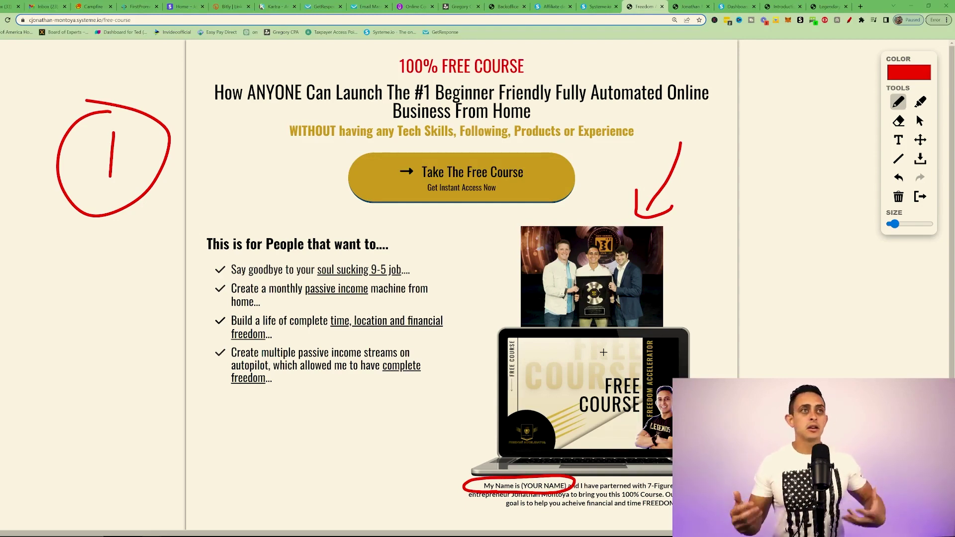
left_click(691, 7)
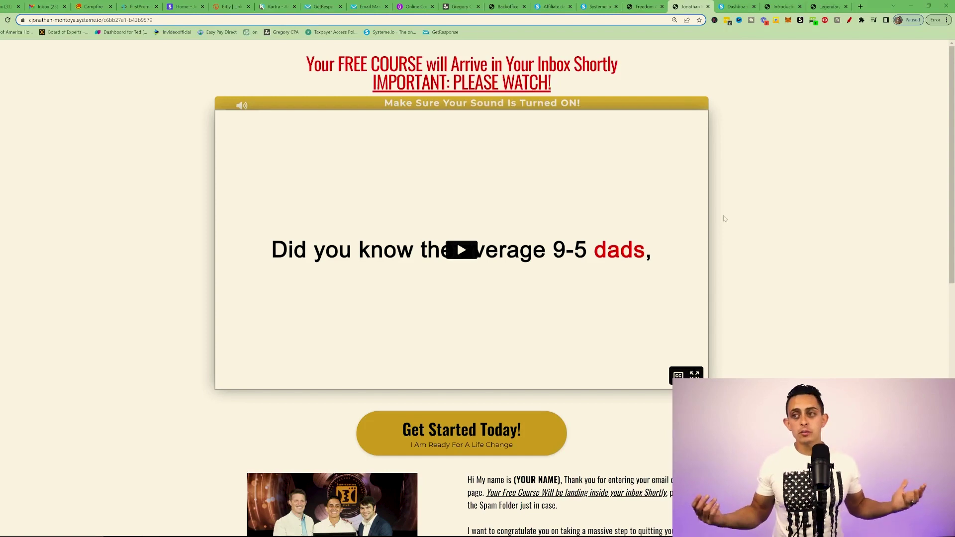
Step: Draw an arrow at the bridge page video and circle the (YOUR NAME) placeholder while scrolling
left_click(850, 20)
left_click_drag(153, 236, 66, 245)
left_click_drag(127, 215, 148, 275)
scroll(154, 284, "down", 3)
mouse_move(117, 427)
left_mouse_down()
mouse_move(198, 405)
mouse_move(174, 448)
left_mouse_up()
scroll(177, 446, "down", 2)
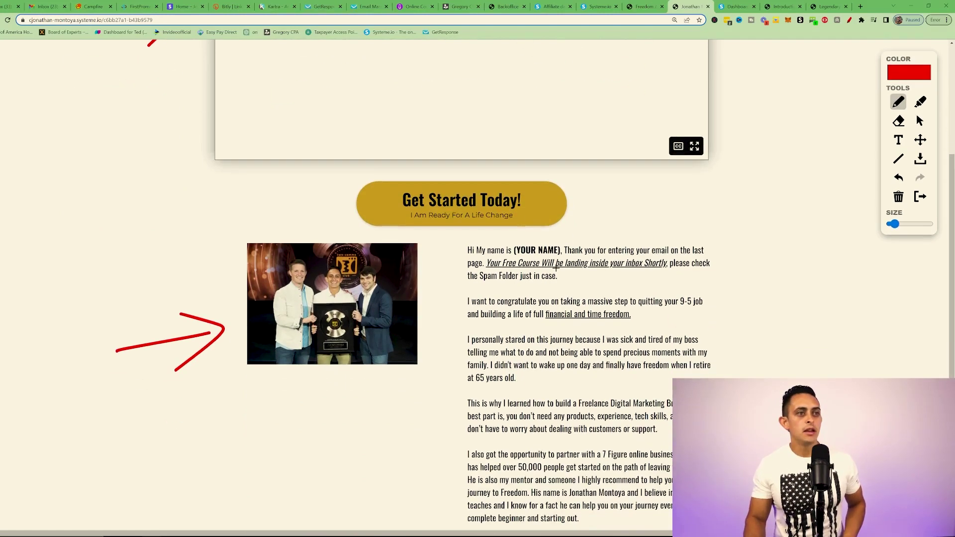
scroll(577, 259, "down", 2)
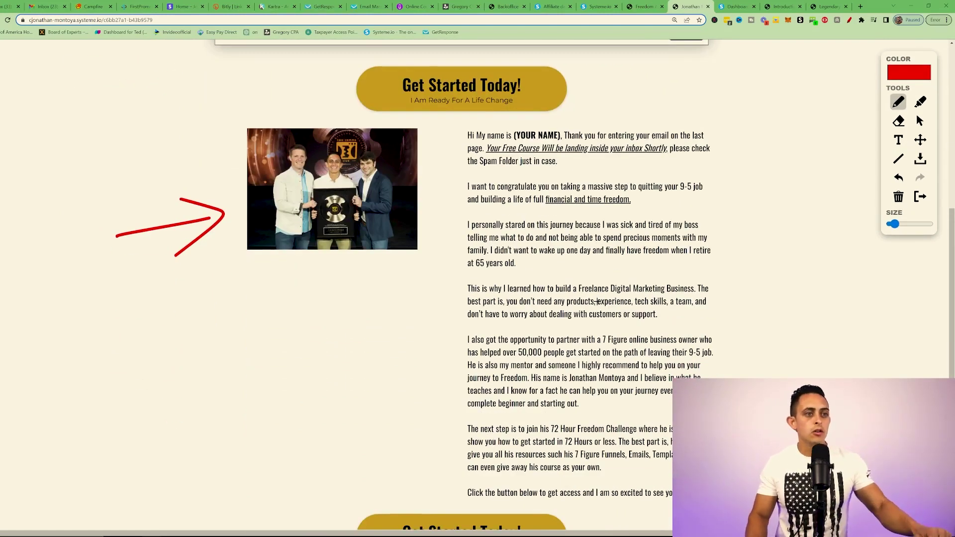
scroll(589, 296, "up", 1)
mouse_move(548, 167)
left_mouse_down()
mouse_move(513, 189)
mouse_move(518, 159)
left_mouse_up()
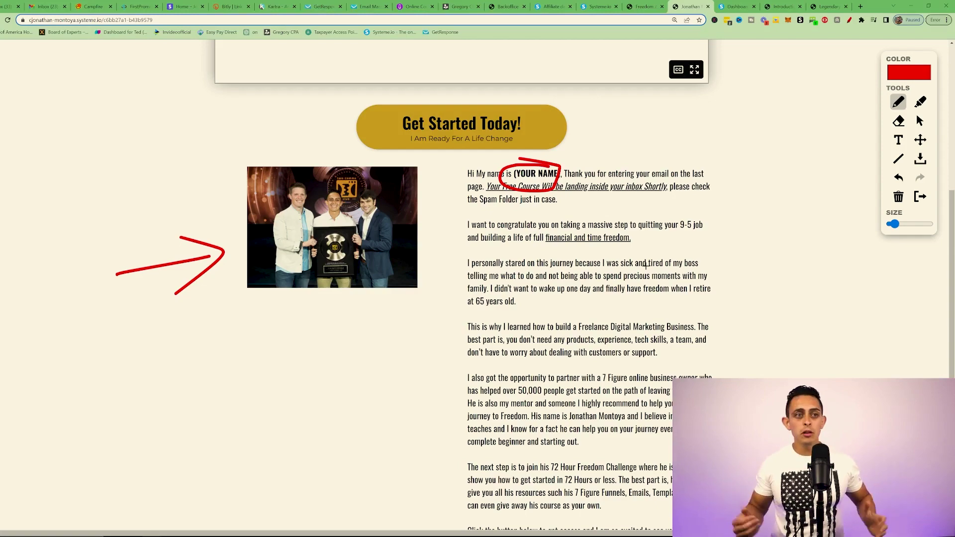
scroll(646, 266, "down", 4)
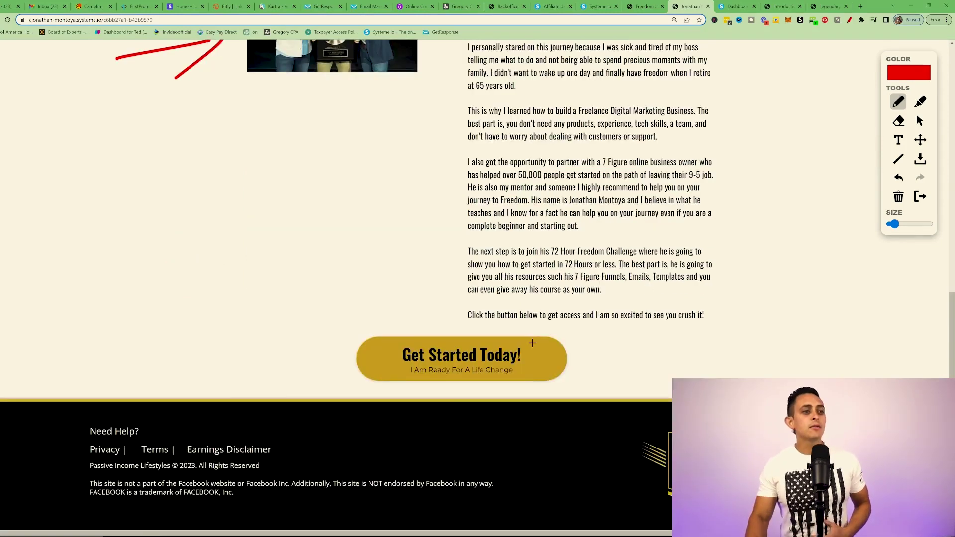
scroll(478, 320, "up", 3)
Step: Annotate the lower bridge page and draw an arrow at the Get Started Today! button
scroll(365, 323, "down", 1)
left_click_drag(364, 325, 452, 413)
left_click_drag(404, 390, 458, 393)
scroll(462, 369, "up", 4)
mouse_move(255, 165)
left_mouse_down()
mouse_move(329, 170)
mouse_move(326, 160)
mouse_move(311, 196)
left_mouse_up()
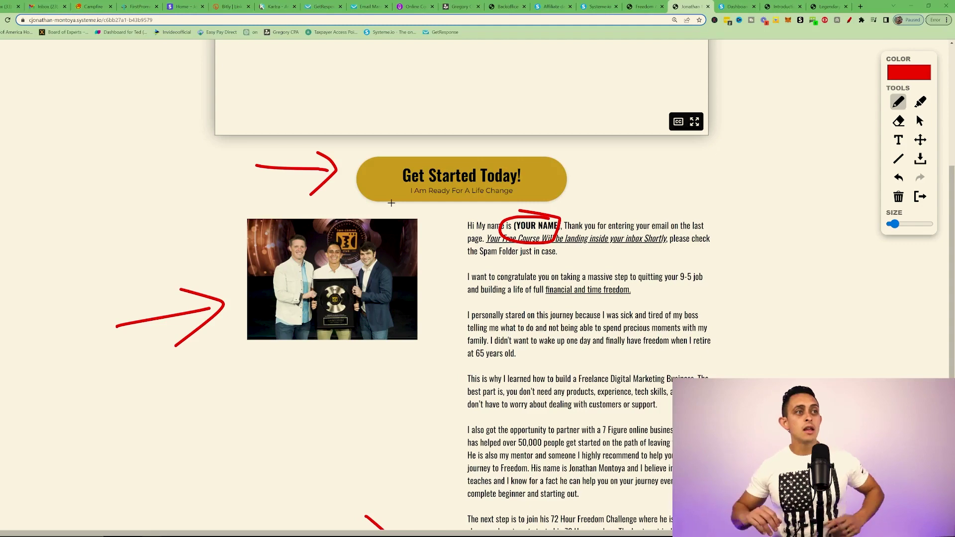
scroll(553, 218, "up", 5)
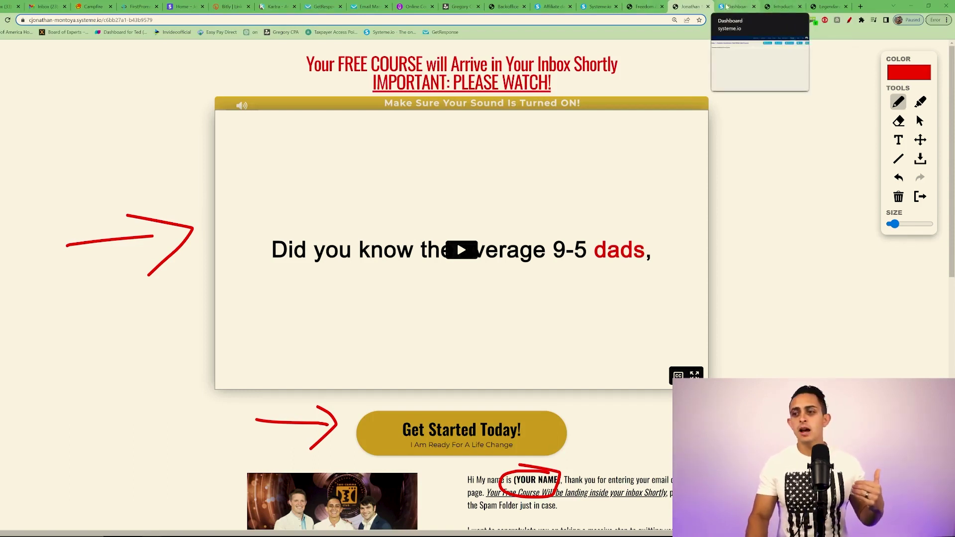
Step: Expand the Freedom Accelerator Free Course module's lectures on the dashboard, then view the Introduction lecture
left_click(726, 6)
mouse_move(746, 64)
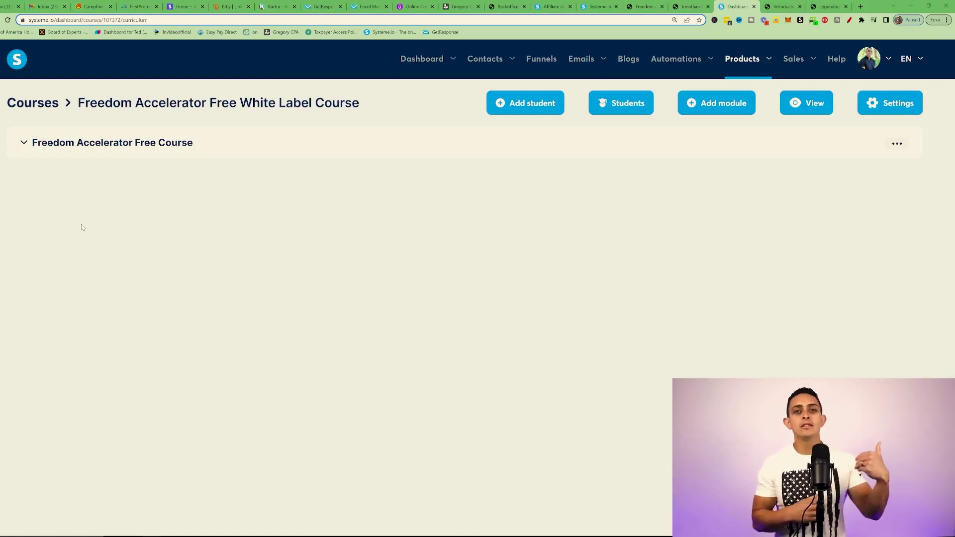
left_click(31, 149)
scroll(137, 209, "down", 1)
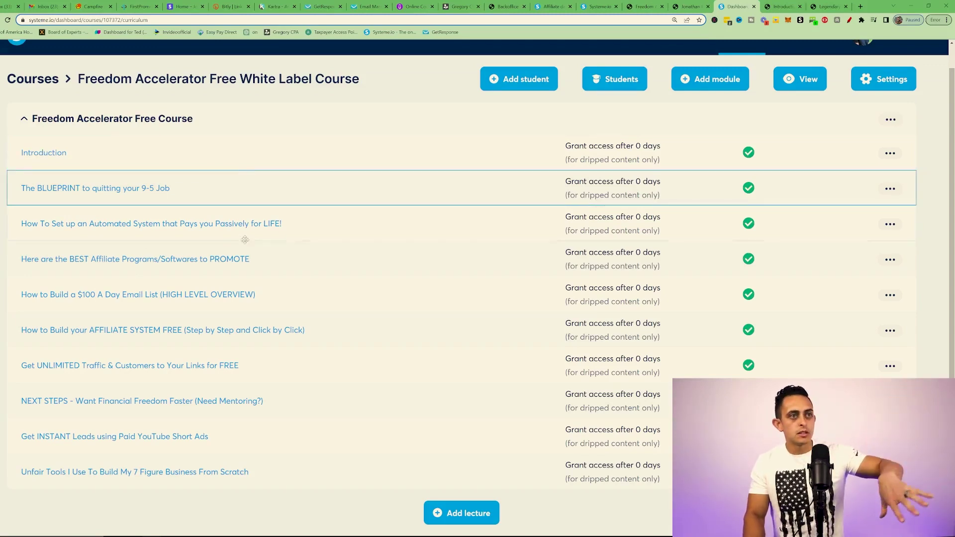
left_click(785, 6)
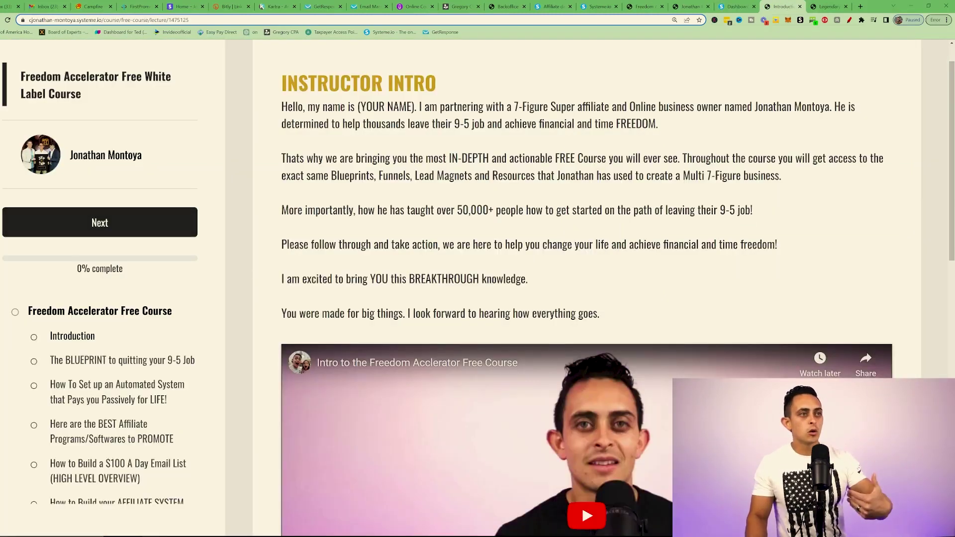
Step: Scroll the Instructor Intro lecture and circle its YOUR NAME placeholder in red with the pen tool
scroll(497, 299, "down", 8)
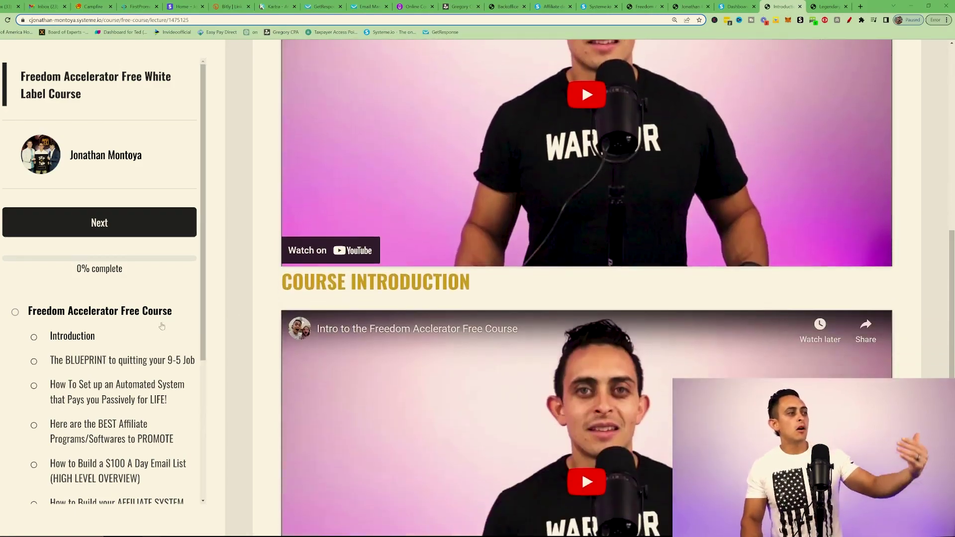
scroll(141, 338, "down", 2)
scroll(141, 338, "down", 2)
scroll(694, 243, "up", 7)
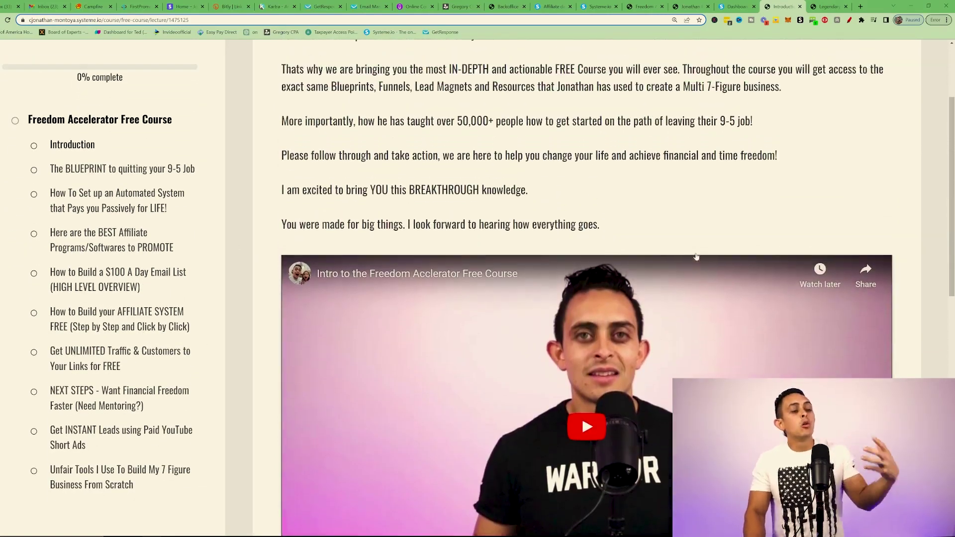
scroll(694, 244, "up", 3)
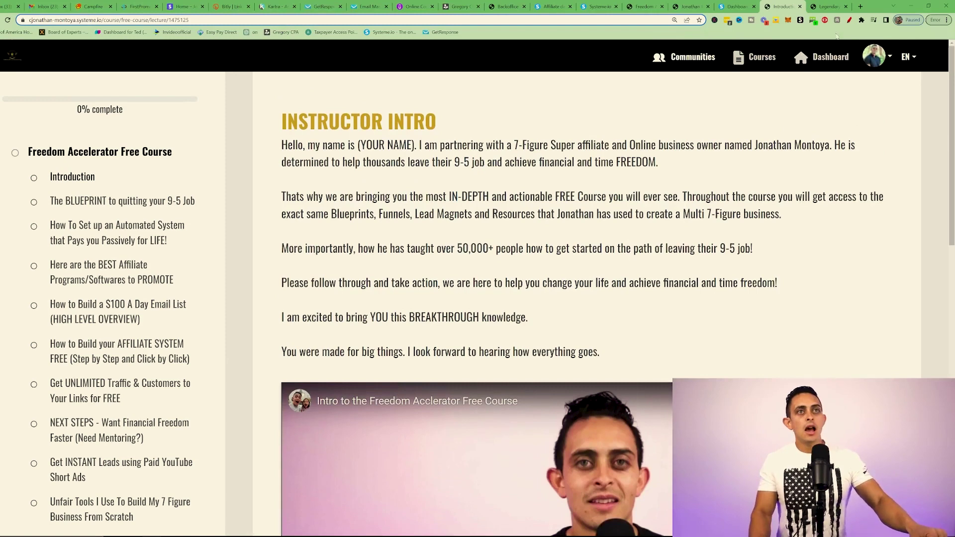
left_click(850, 19)
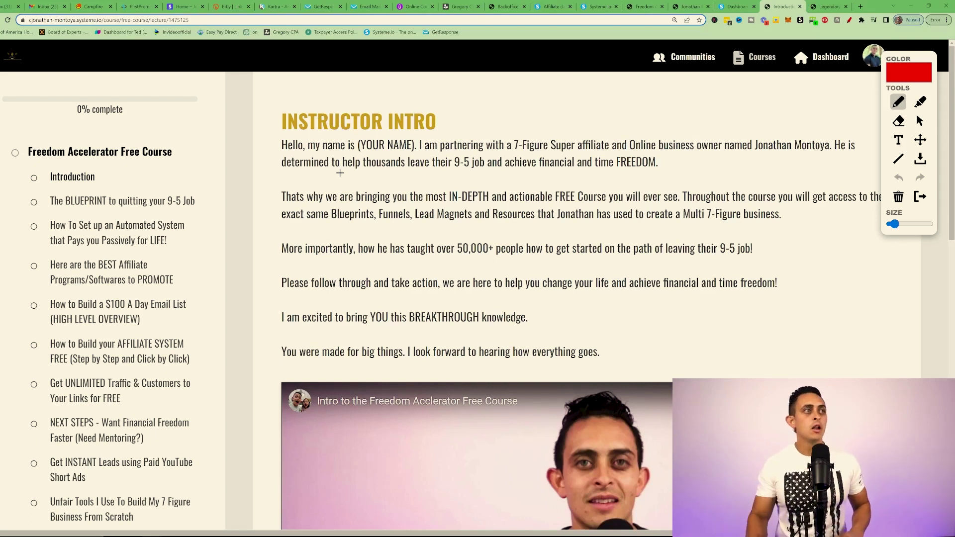
mouse_move(336, 160)
left_mouse_down()
mouse_move(382, 158)
mouse_move(422, 134)
mouse_move(343, 157)
mouse_move(385, 158)
left_mouse_up()
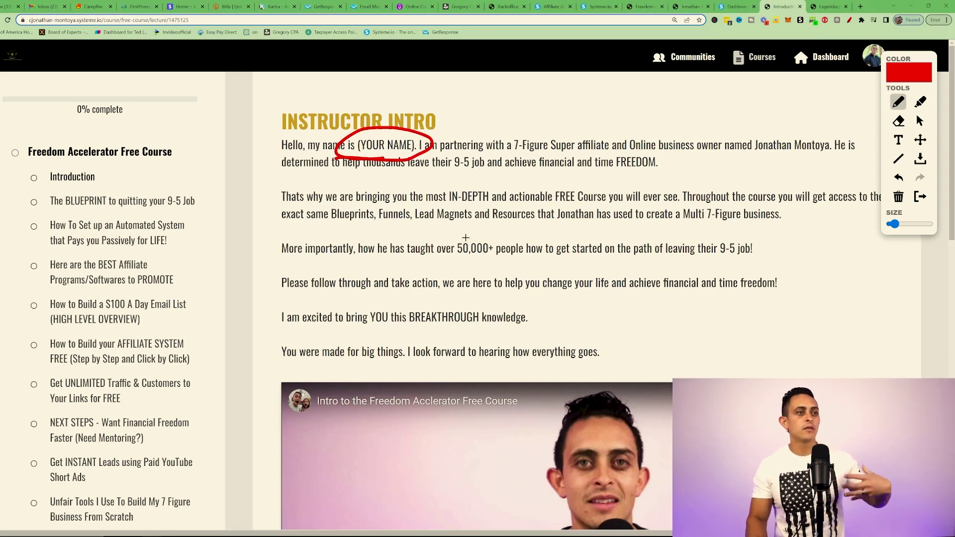
Step: Mark more spots further down, clear the drawings, and go to the BEST Affiliate Programs/Softwares lecture
scroll(517, 277, "down", 5)
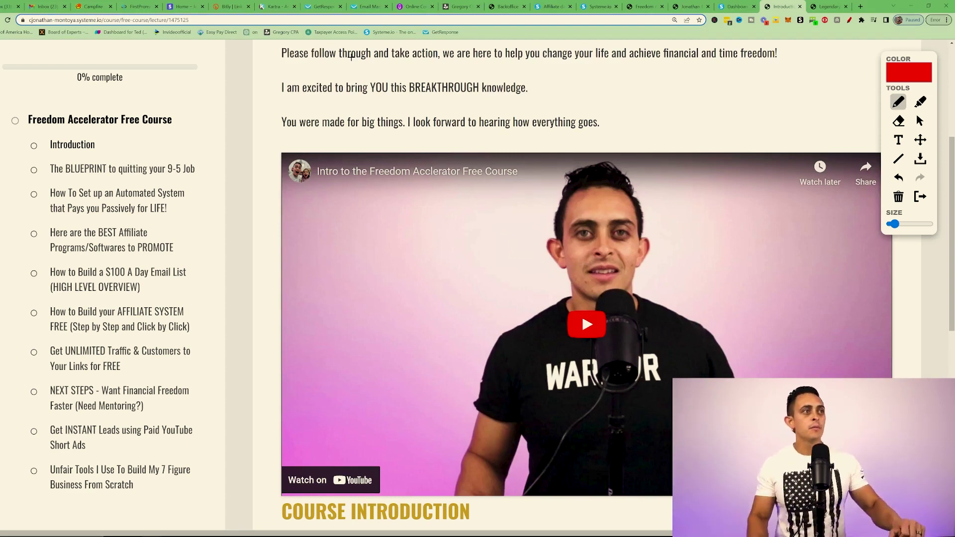
mouse_move(627, 82)
left_mouse_down()
mouse_move(690, 133)
mouse_move(720, 127)
left_mouse_up()
scroll(752, 157, "down", 4)
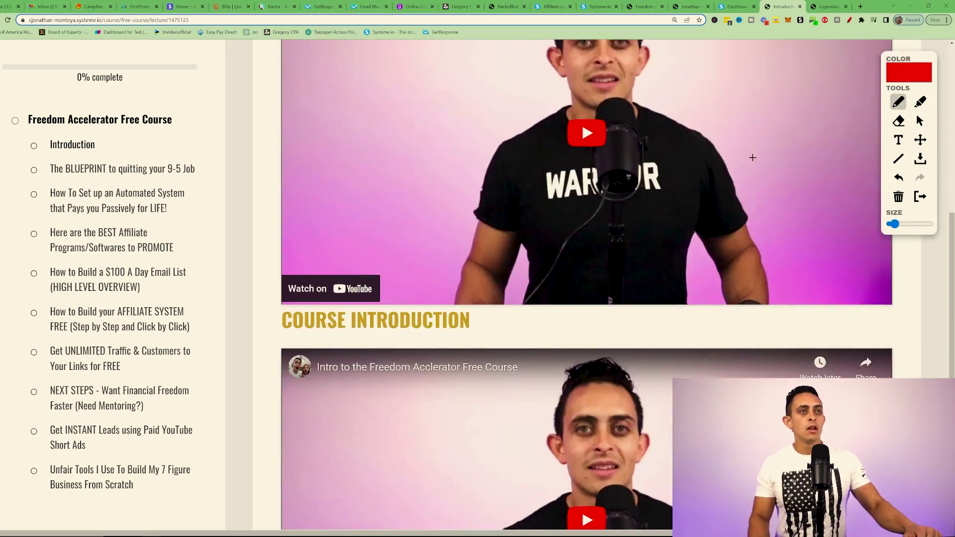
scroll(752, 157, "down", 3)
mouse_move(190, 337)
left_mouse_down()
mouse_move(279, 337)
mouse_move(262, 361)
left_mouse_up()
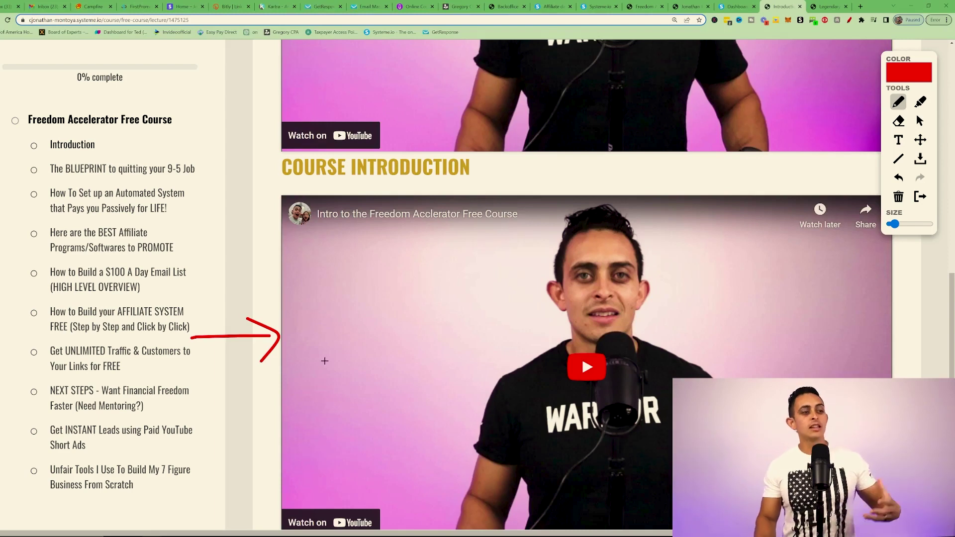
scroll(325, 360, "down", 3)
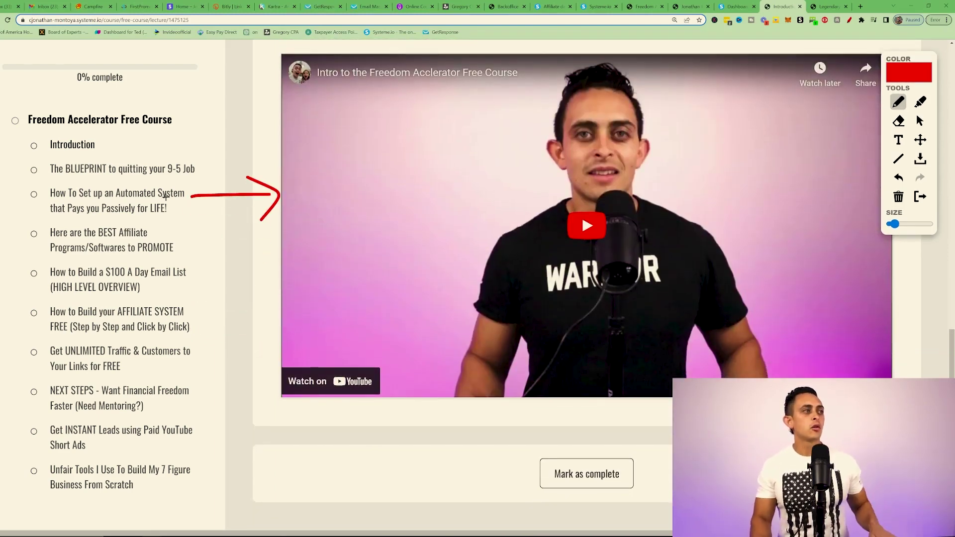
key("Escape")
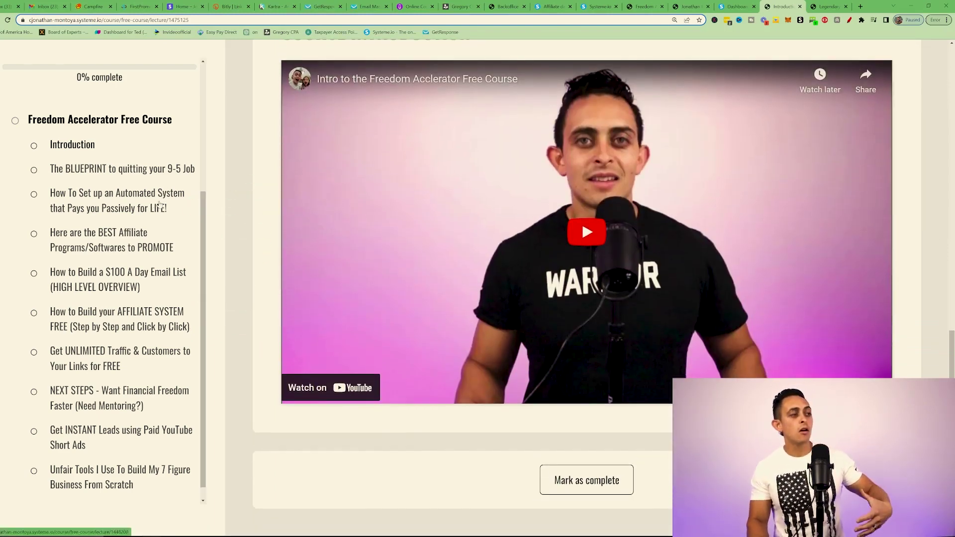
left_click(98, 242)
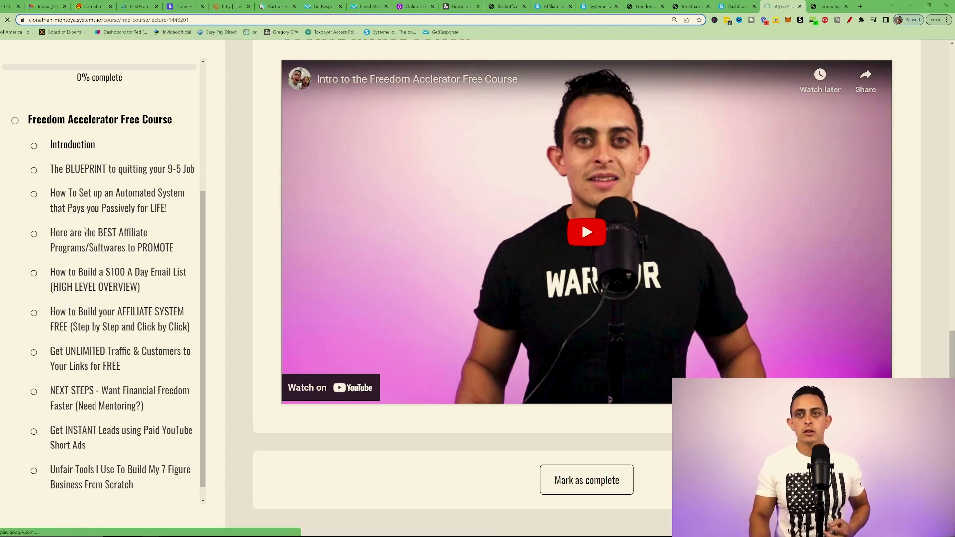
Step: Annotate the affiliate programs list down the page, circling the Legendary Marketer Learn More link
scroll(390, 135, "down", 10)
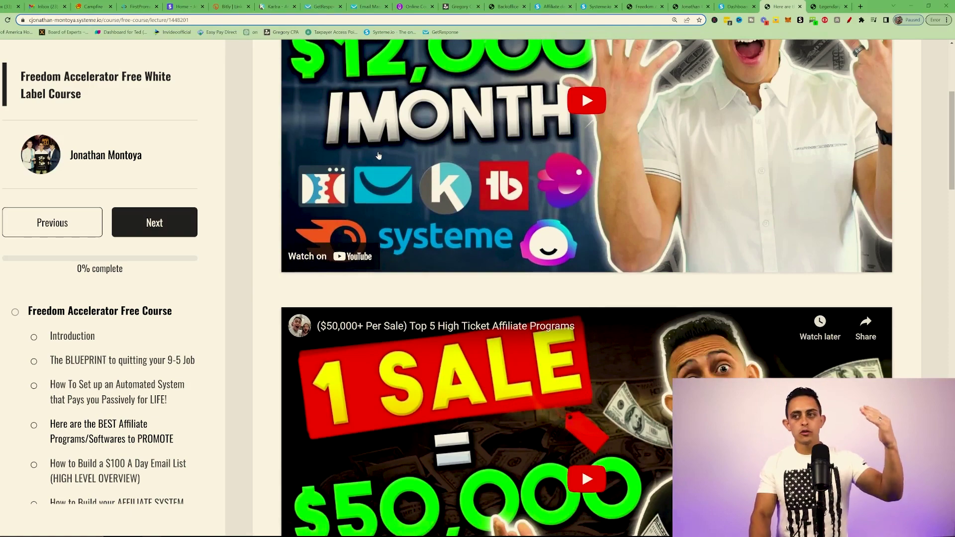
scroll(377, 145, "down", 4)
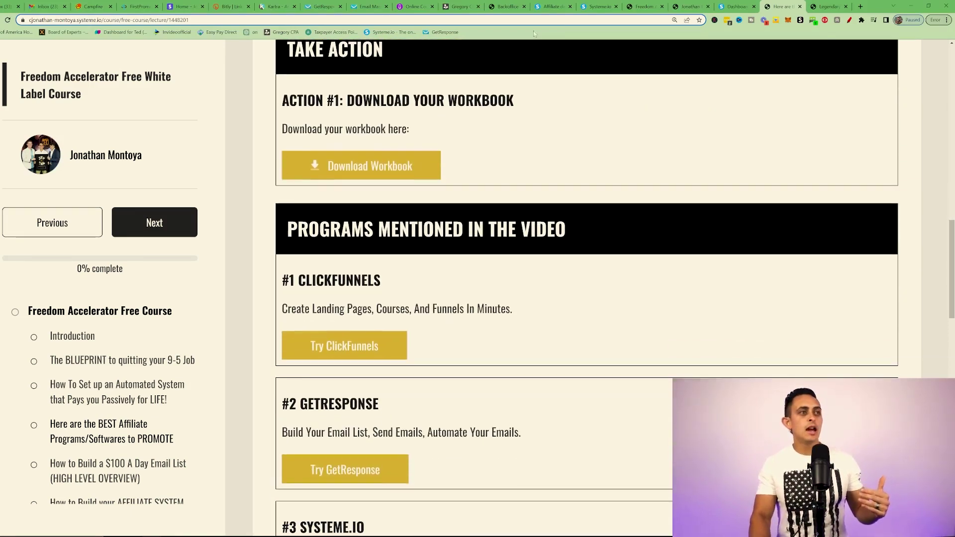
key("alt+shift+d")
mouse_move(373, 142)
left_mouse_down()
mouse_move(249, 174)
mouse_move(338, 132)
mouse_move(309, 134)
left_mouse_up()
scroll(309, 134, "down", 2)
left_click_drag(392, 213, 348, 202)
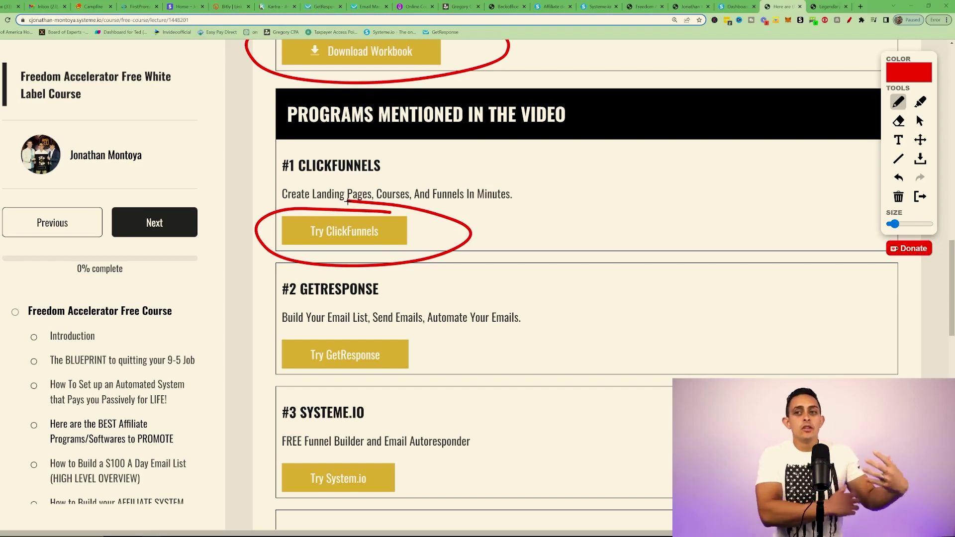
scroll(376, 242, "down", 1)
mouse_move(391, 287)
left_mouse_down()
mouse_move(271, 288)
mouse_move(464, 313)
left_mouse_up()
scroll(426, 302, "down", 15)
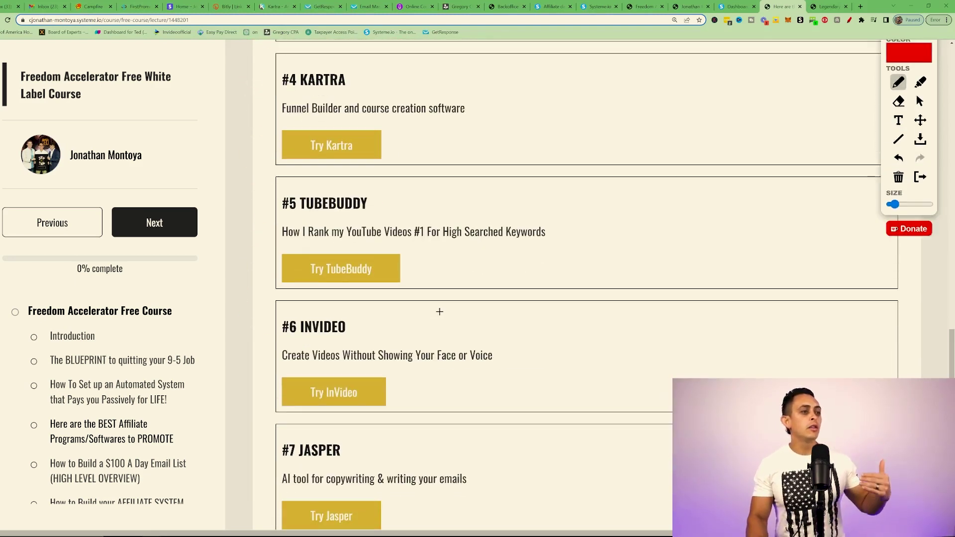
scroll(428, 306, "down", 6)
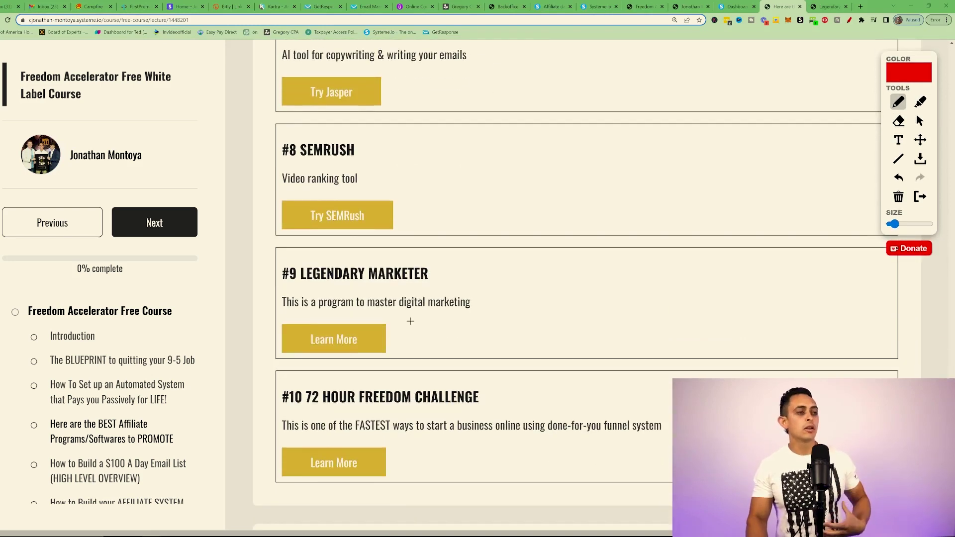
left_click_drag(433, 300, 268, 303)
mouse_move(345, 377)
left_mouse_down()
mouse_move(454, 304)
mouse_move(329, 294)
left_mouse_up()
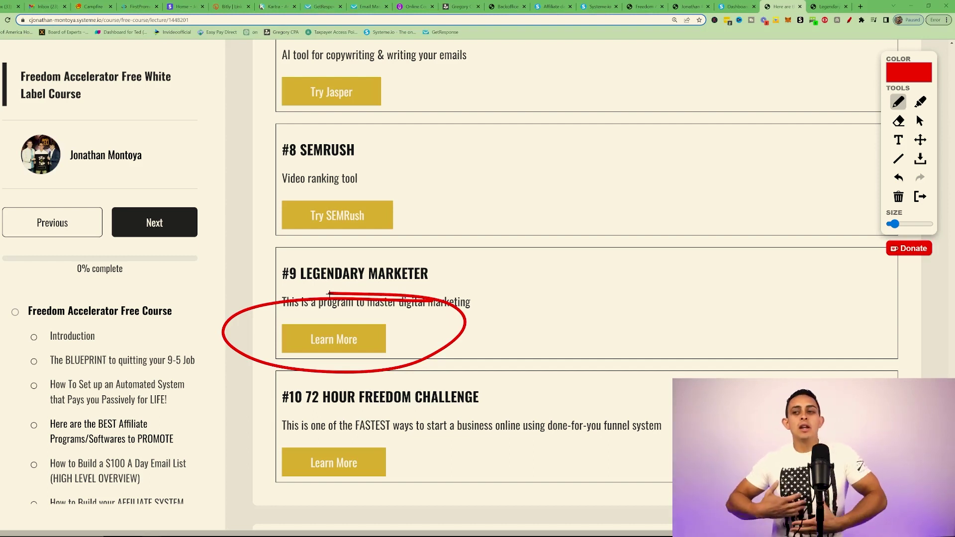
Step: Back in the funnel editor, clear the drawings and show the Free Course Optin step's automation rules
left_click(643, 6)
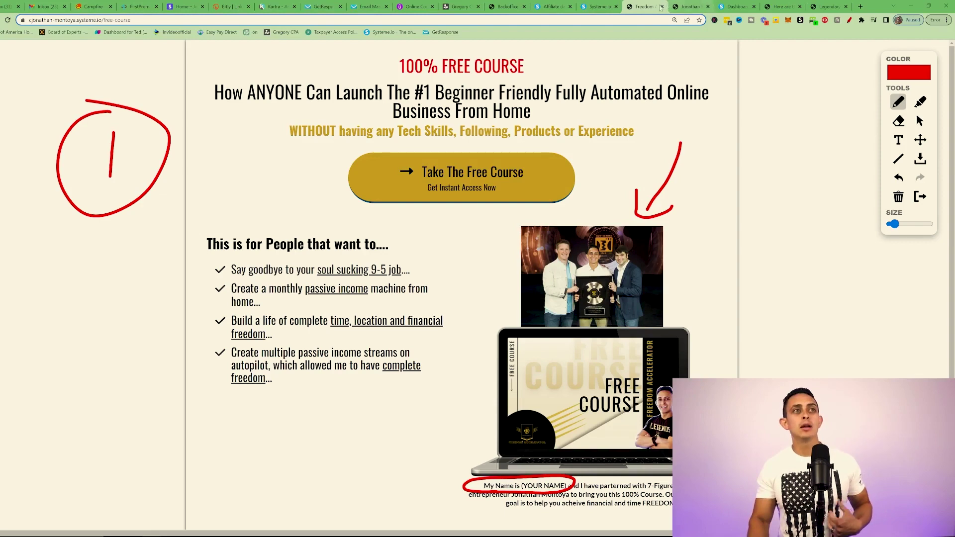
left_click(587, 7)
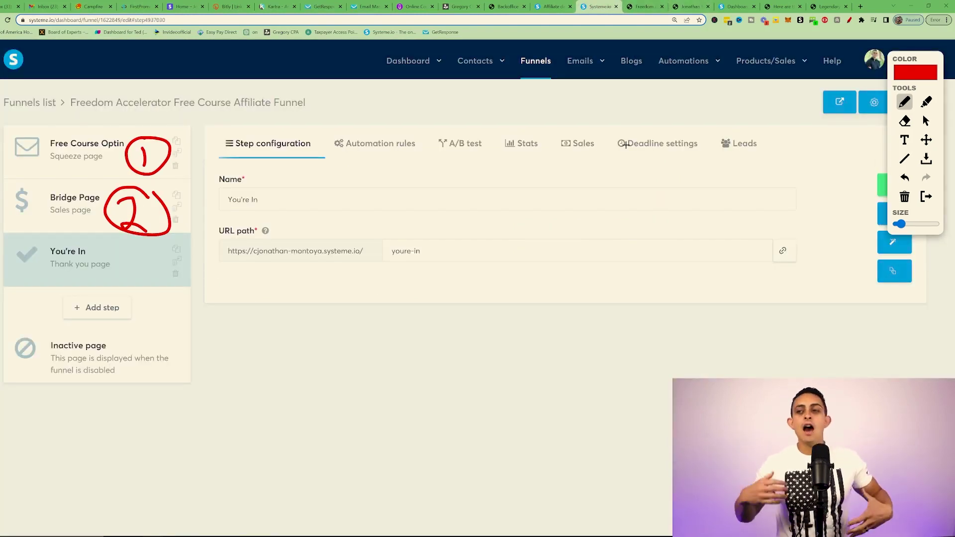
key("Escape")
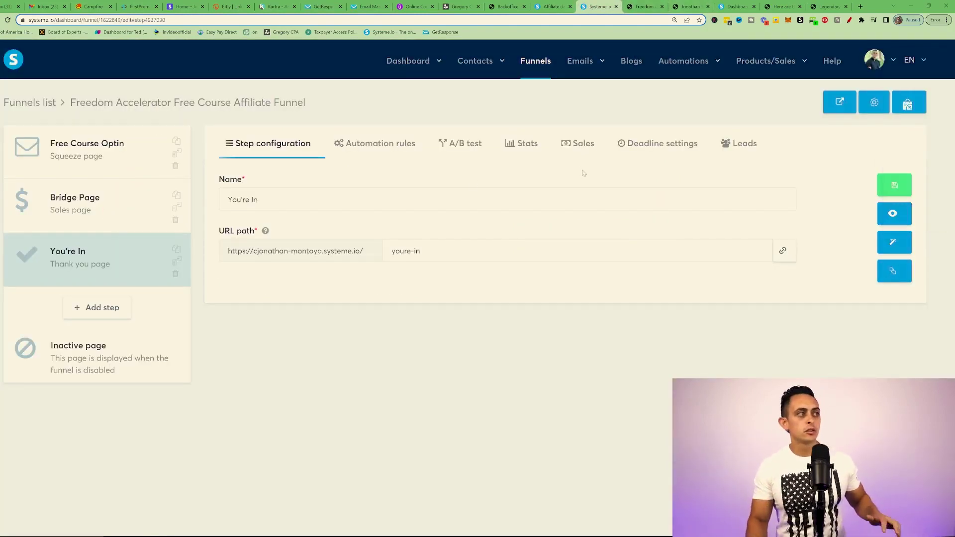
left_click(128, 157)
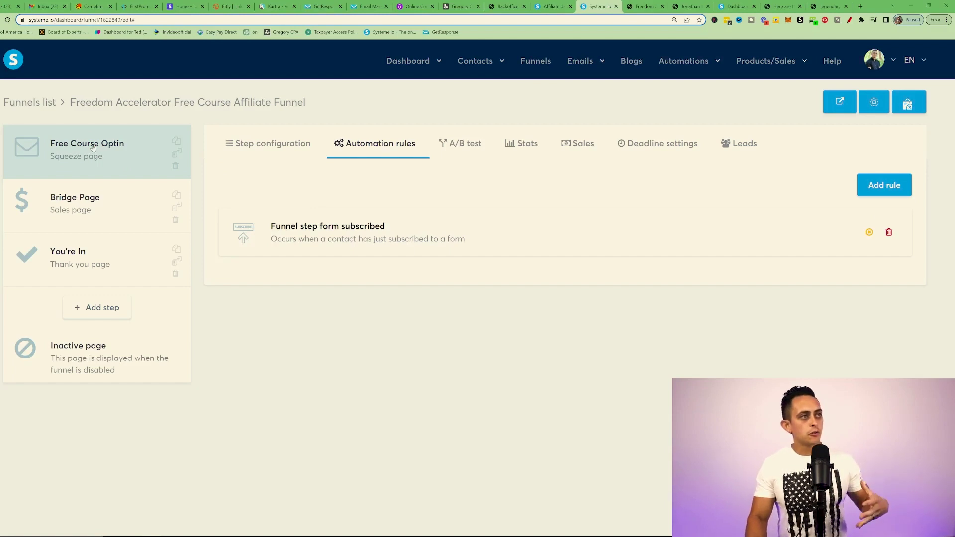
Step: Mark where the step's rules live and are added, then open the Funnel step form subscribed rule
left_click(848, 20)
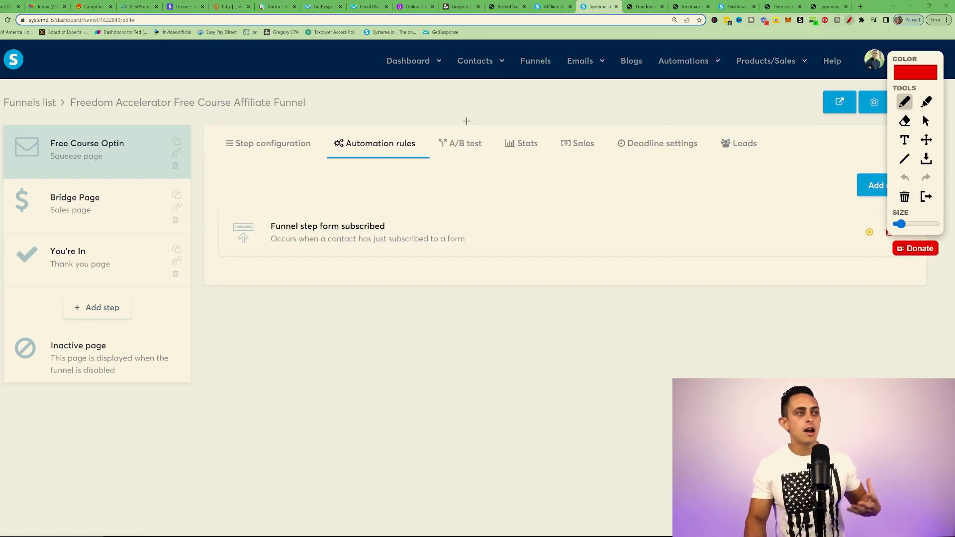
mouse_move(390, 125)
left_mouse_down()
mouse_move(468, 155)
mouse_move(364, 130)
left_mouse_up()
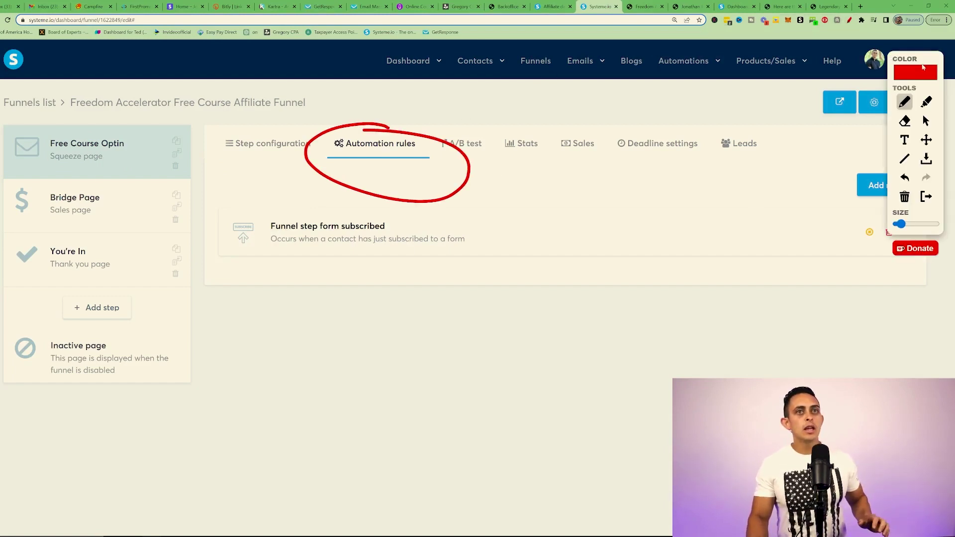
mouse_move(908, 159)
left_mouse_down()
mouse_move(949, 198)
mouse_move(910, 159)
left_mouse_up()
mouse_move(291, 402)
left_mouse_down()
mouse_move(328, 263)
mouse_move(342, 294)
left_mouse_up()
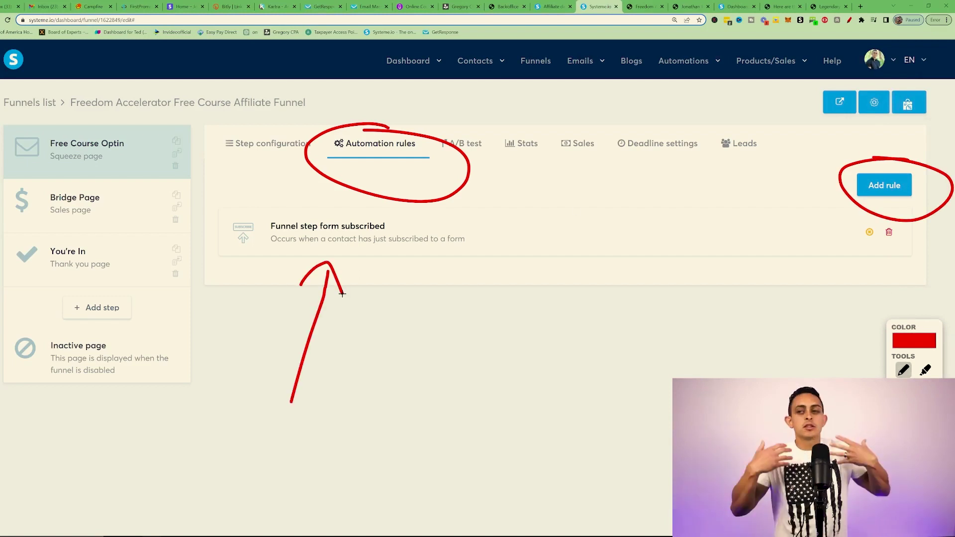
key("Escape")
left_click(401, 239)
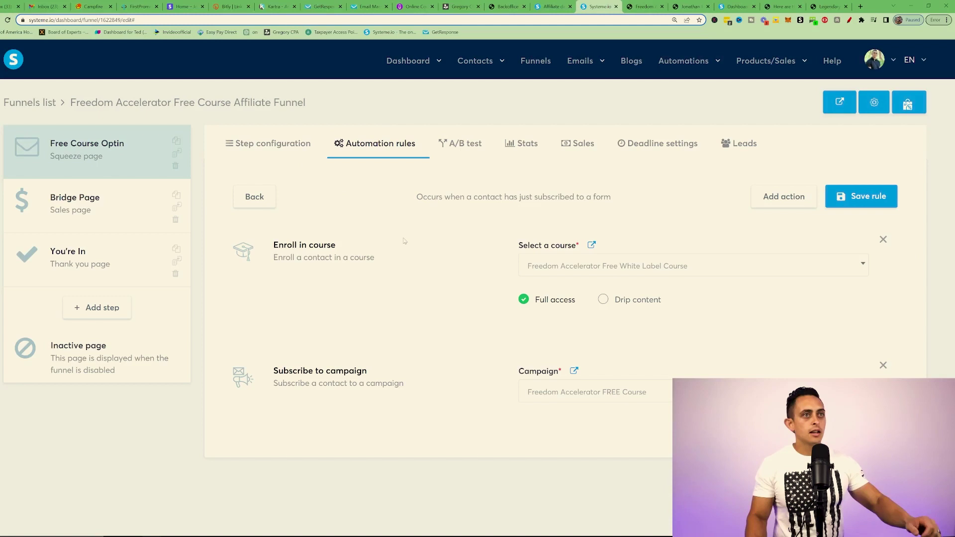
Step: Circle the Enroll in course action and its chosen course with full access
left_click(849, 20)
mouse_move(325, 213)
left_mouse_down()
mouse_move(176, 232)
mouse_move(348, 204)
mouse_move(273, 204)
left_mouse_up()
mouse_move(606, 224)
left_mouse_down()
mouse_move(790, 276)
mouse_move(546, 218)
left_mouse_up()
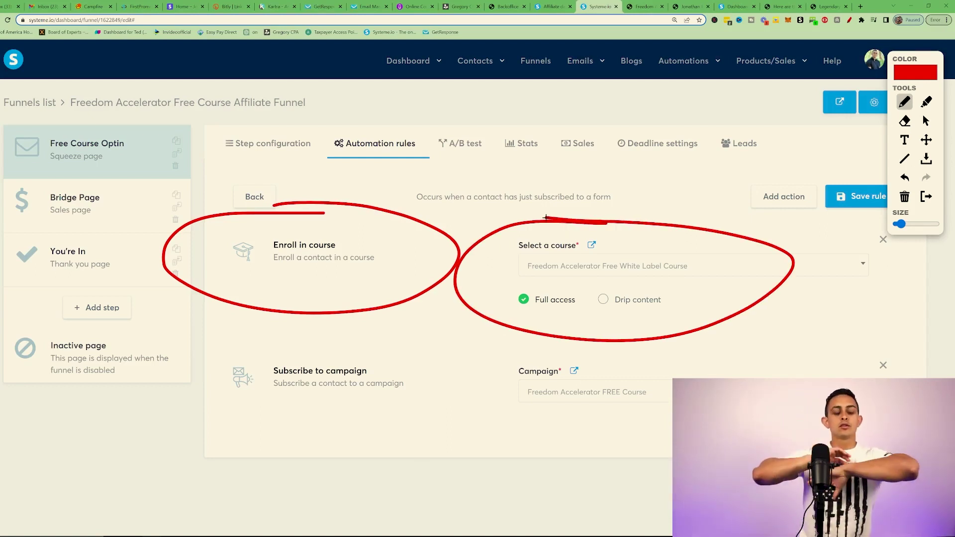